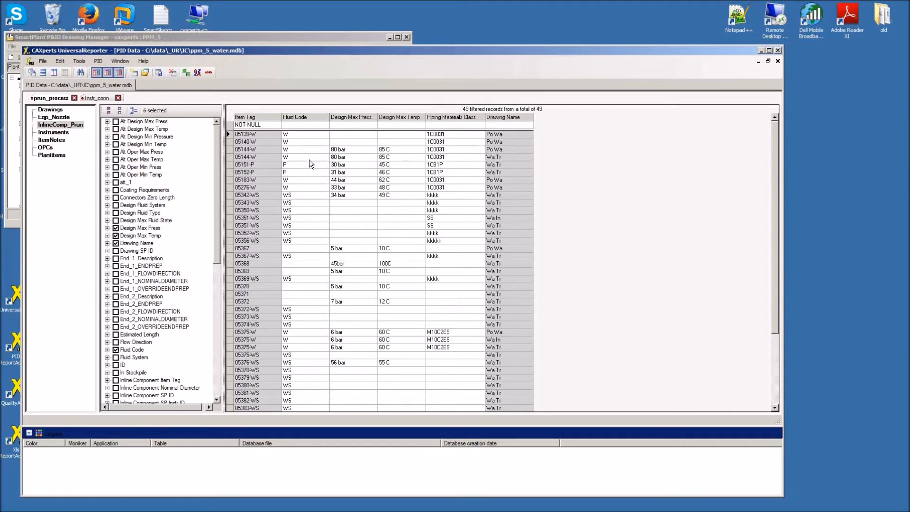
Step: View the Eqp_Nozzle table and return to the InlineComp_Prun table
click(58, 113)
click(59, 117)
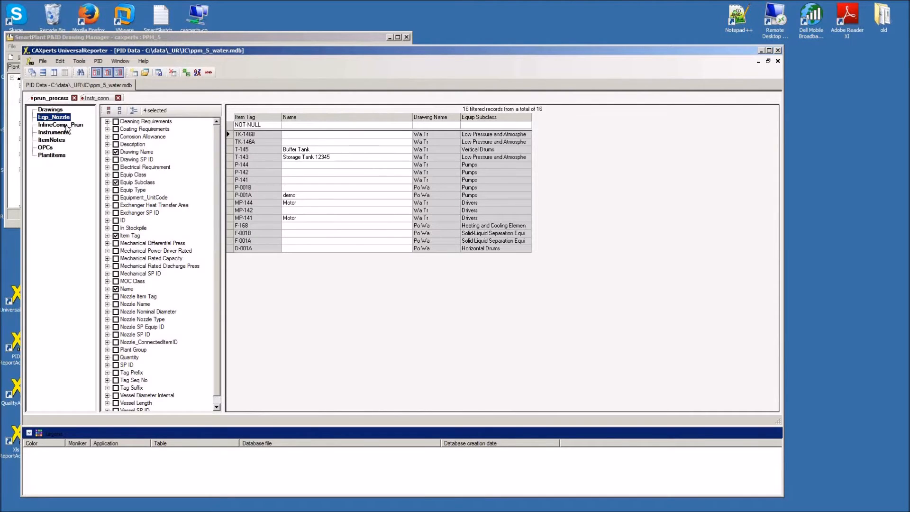
click(67, 124)
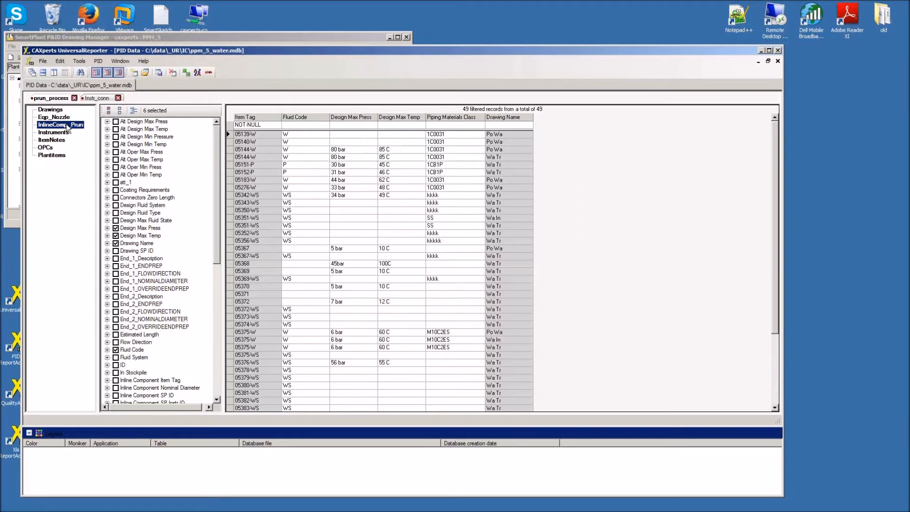
Step: Set Design Max Press of the 05144-W pipe run on drawing Po Wa to 34 bar and reset that value
click(337, 149)
double_click(334, 149)
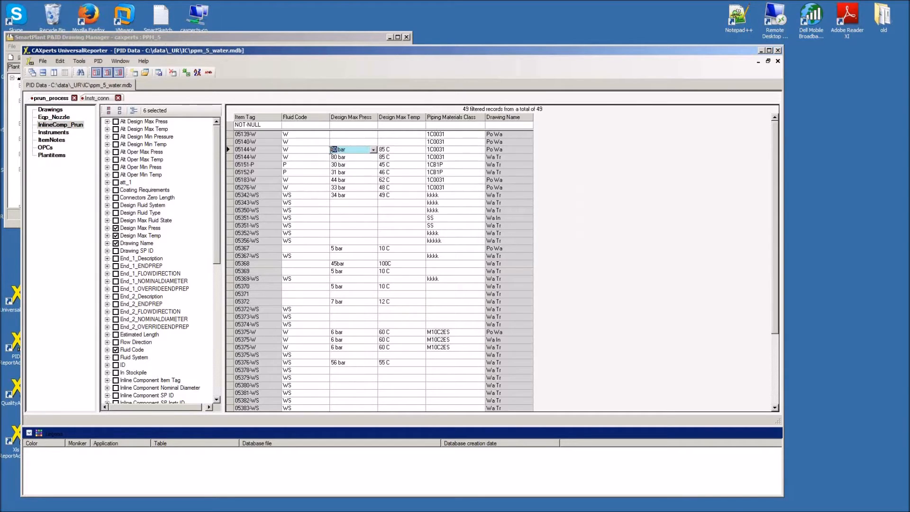
text(34)
key(Return)
click(447, 312)
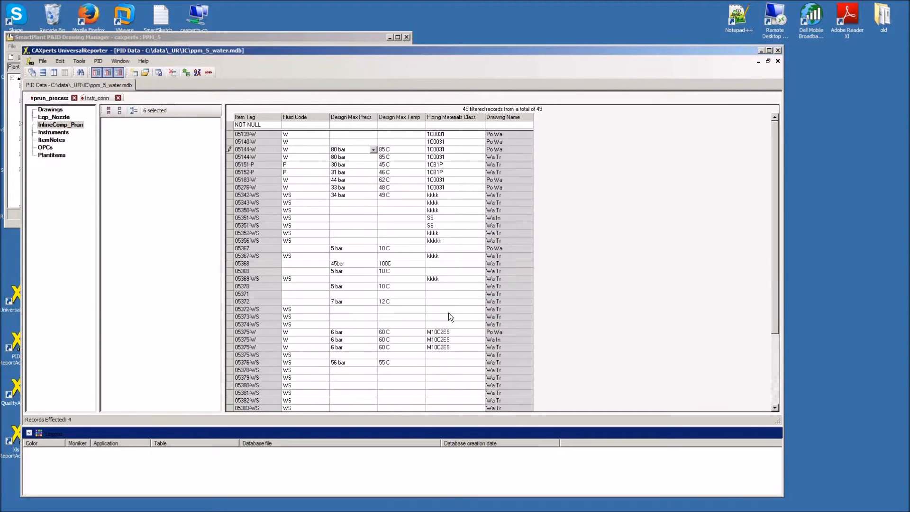
click(414, 165)
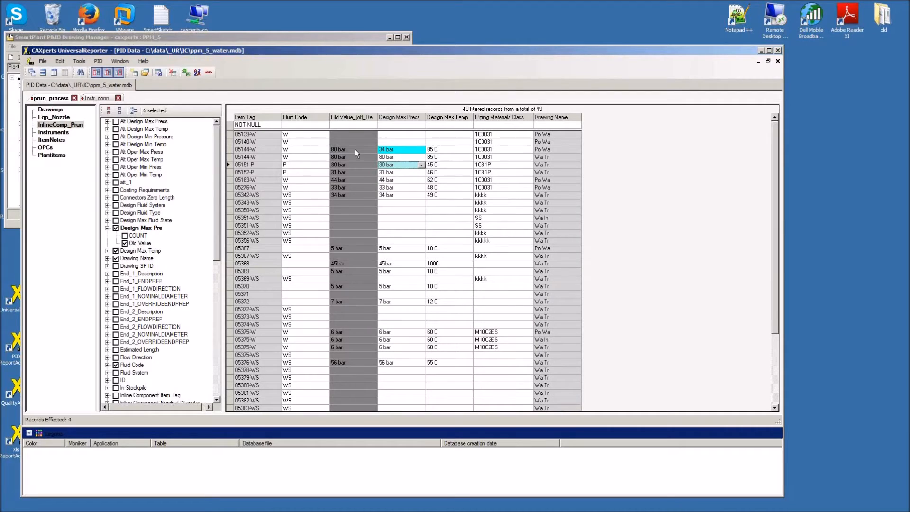
right_click(405, 149)
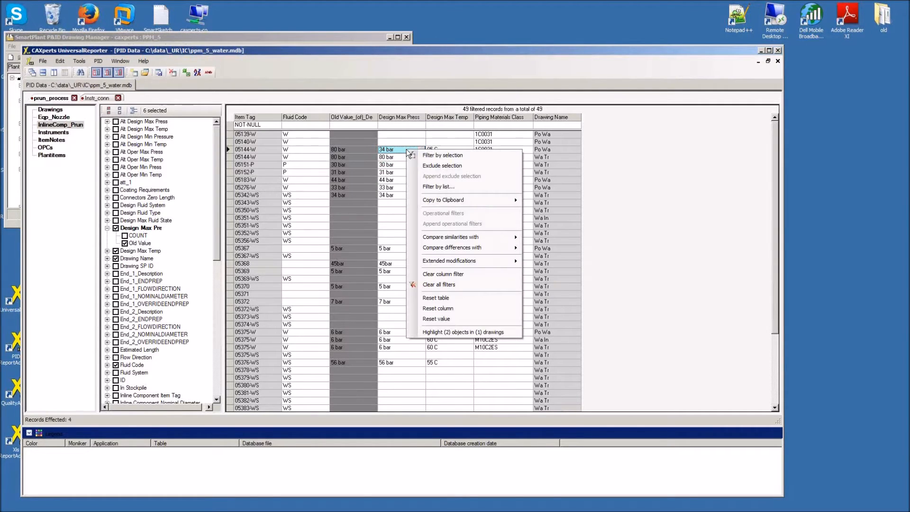
click(440, 318)
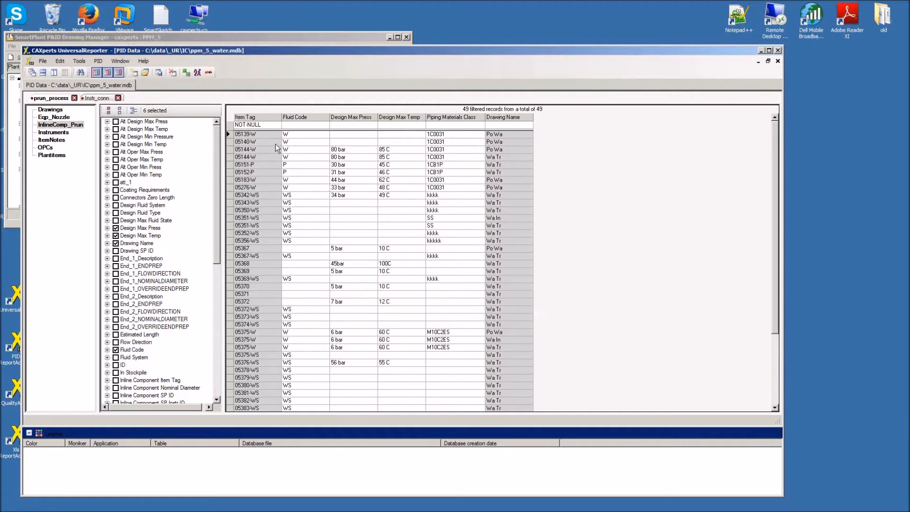
Step: Create an Excel report from the prun_template.xlsx template, save it as ppm_5_water_2016-01-27_090639.xlsx in the Output folder, and show it
click(187, 73)
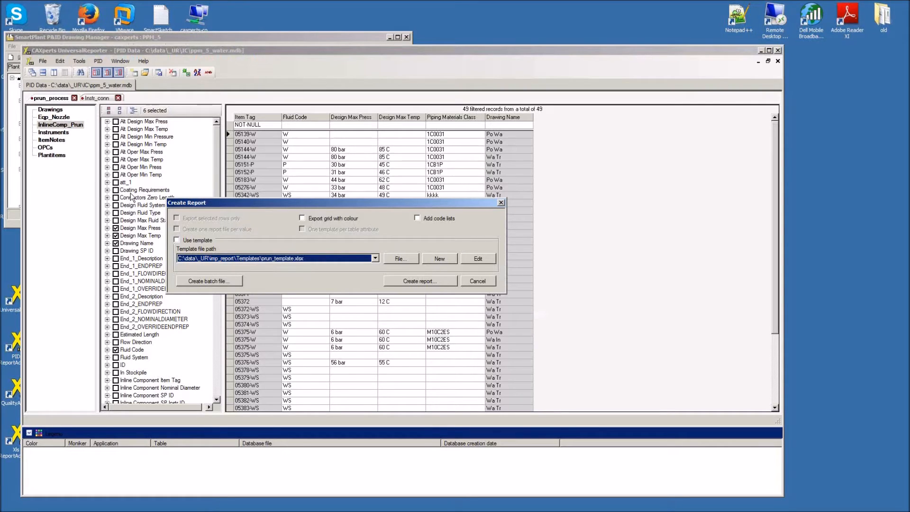
click(177, 240)
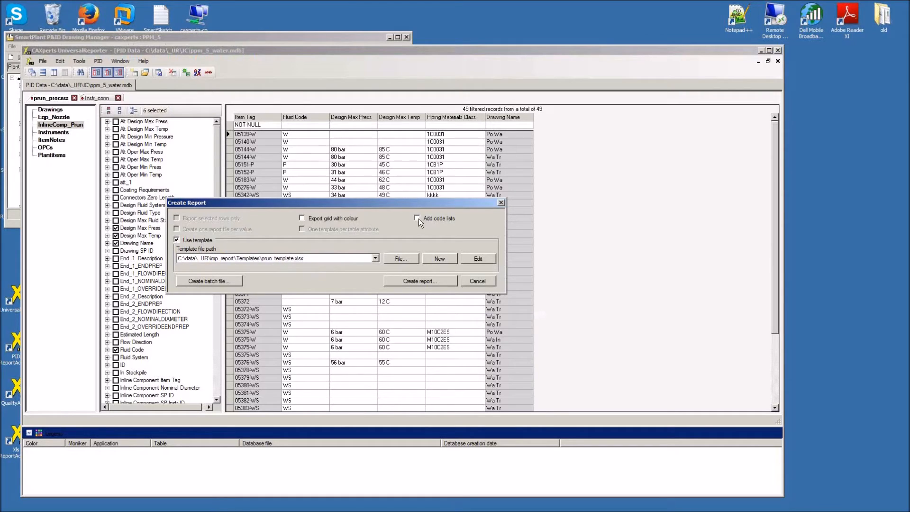
click(429, 281)
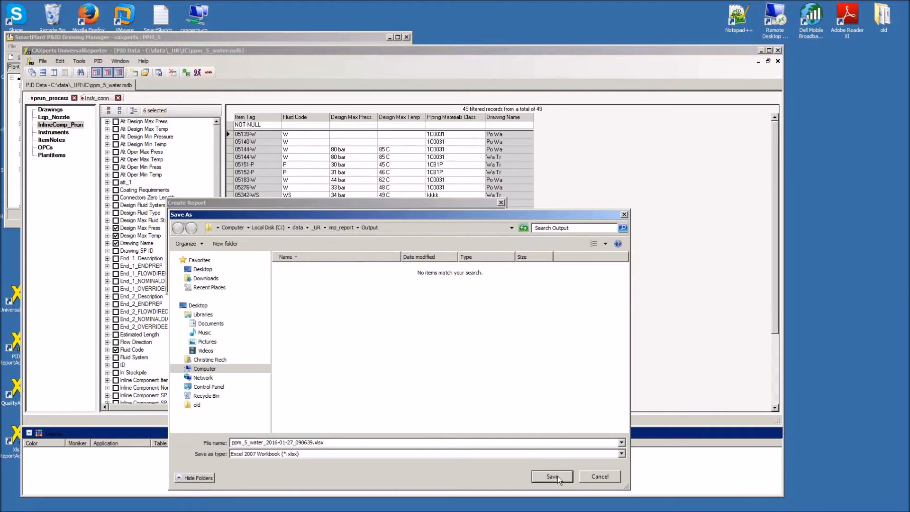
click(556, 476)
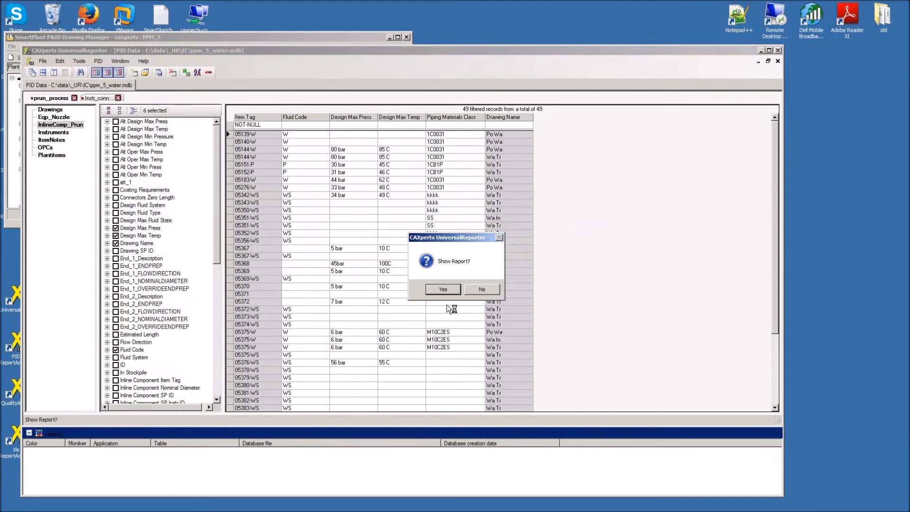
click(443, 290)
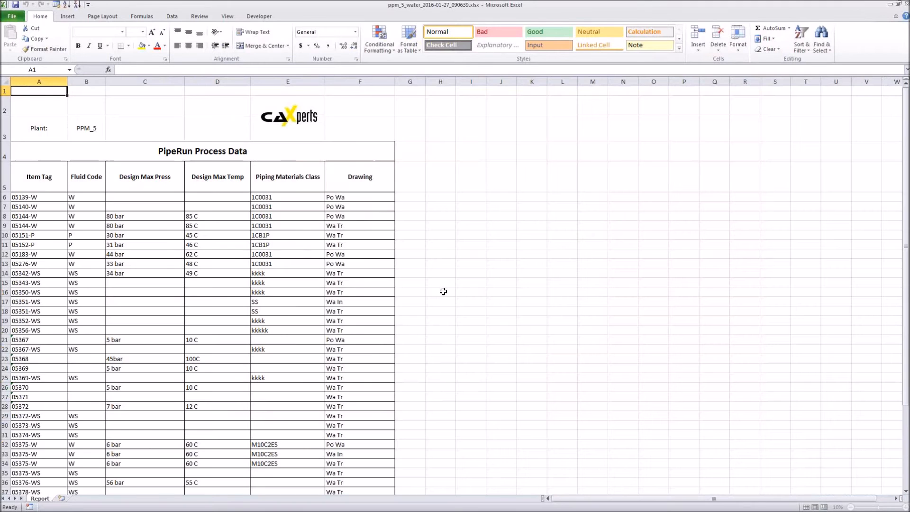
Step: Set the Design Max Press to 89 bar and Design Max Temp to 89 C for 05144-W on drawing Wa Tr
click(5, 216)
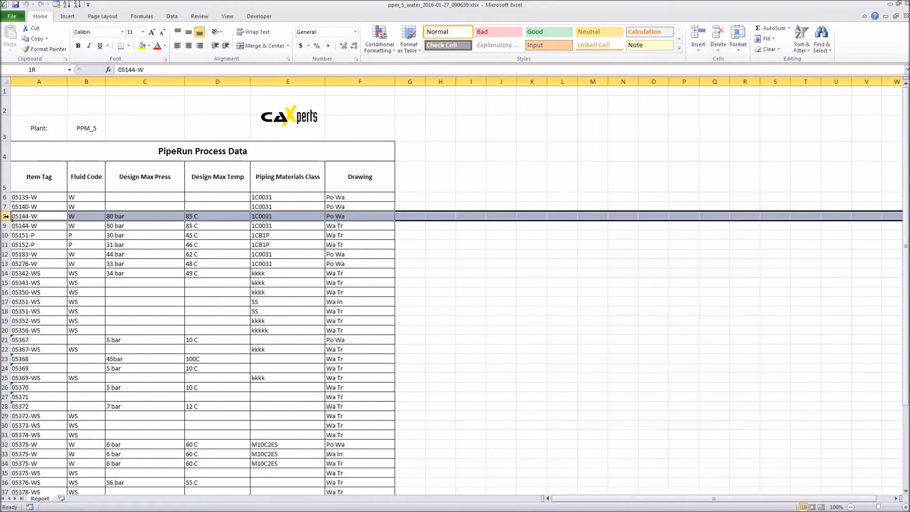
click(6, 225)
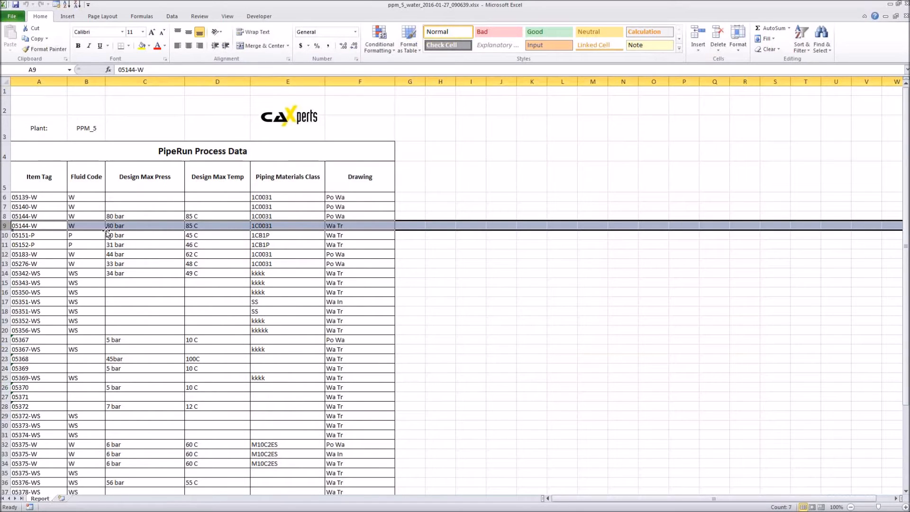
double_click(112, 226)
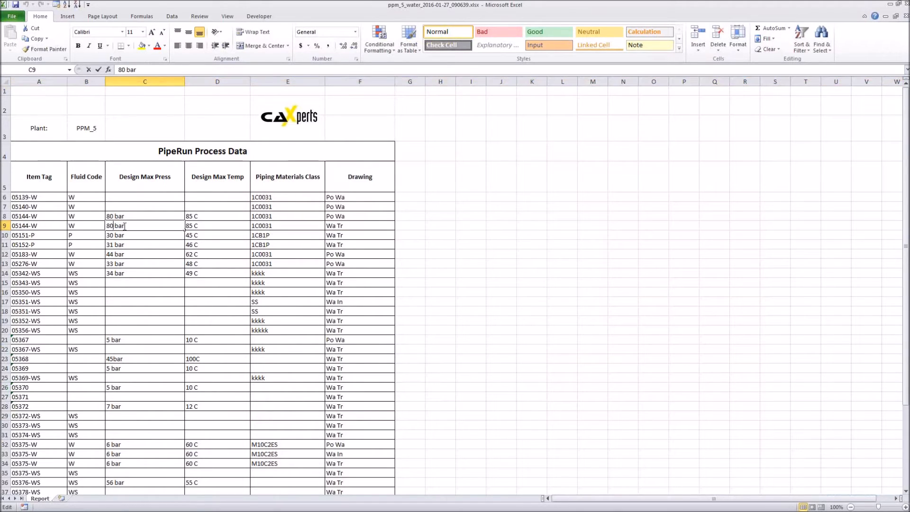
key(BackSpace)
text(9)
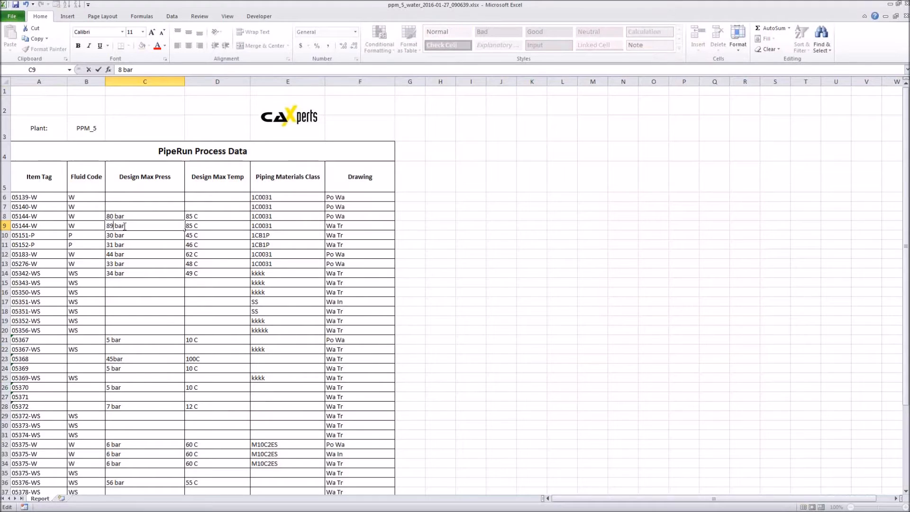
double_click(191, 226)
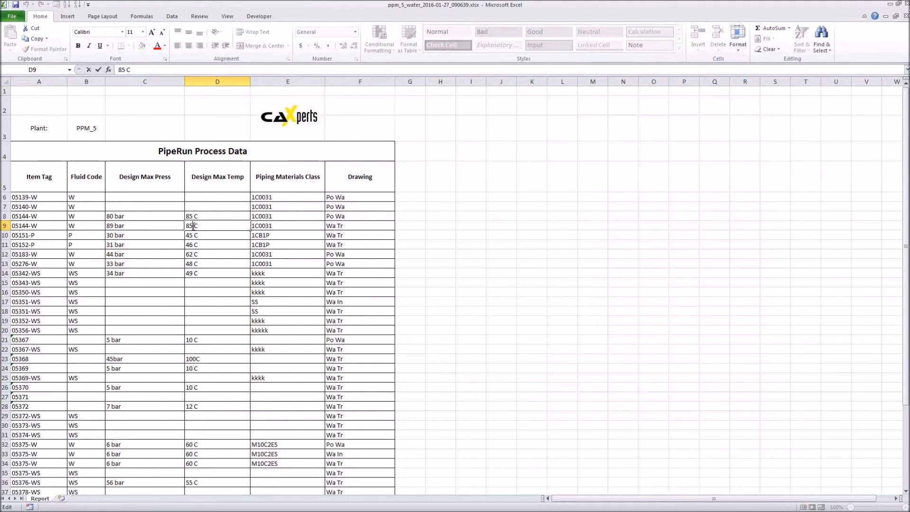
key(BackSpace)
text(9)
click(116, 235)
Step: Fill the edited pressure and temperature cells C9 and D9 with yellow
click(120, 227)
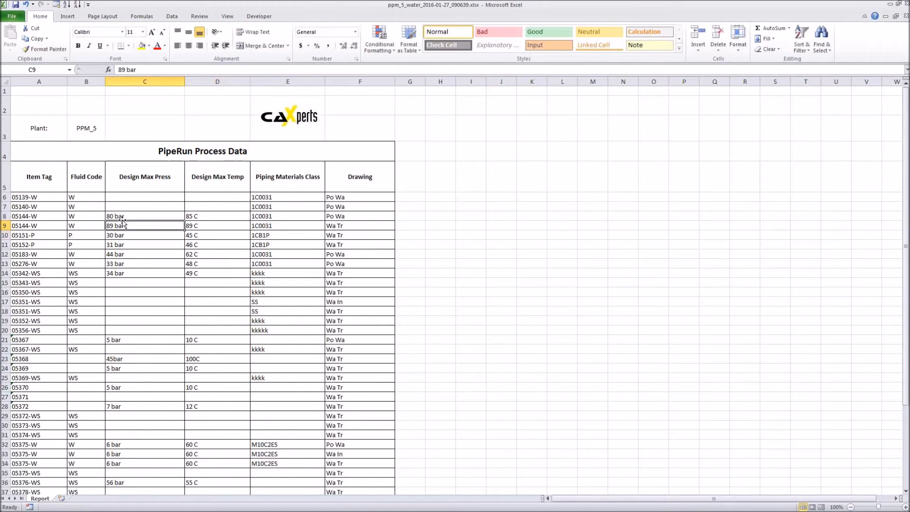
click(142, 47)
click(198, 226)
click(142, 47)
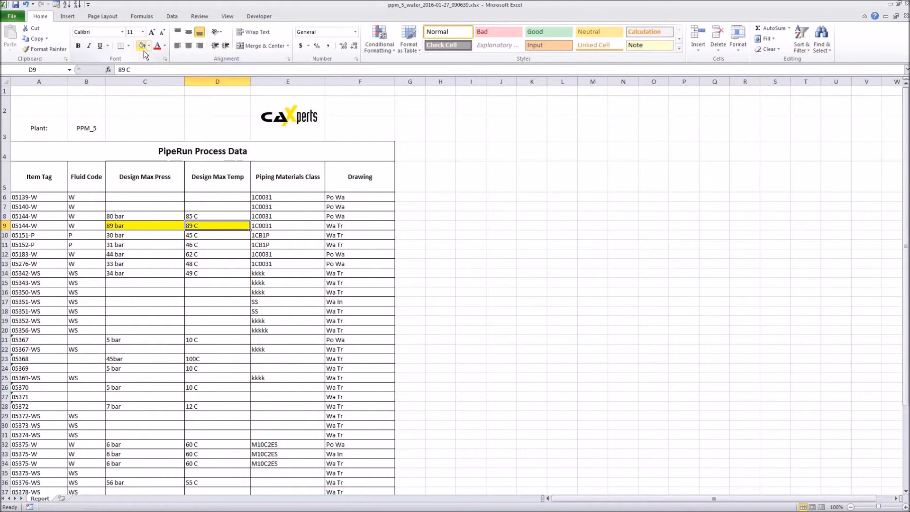
Step: Set the Design Max Press to 50 bar and Design Max Temp to 50 C for item 05183-W
double_click(122, 256)
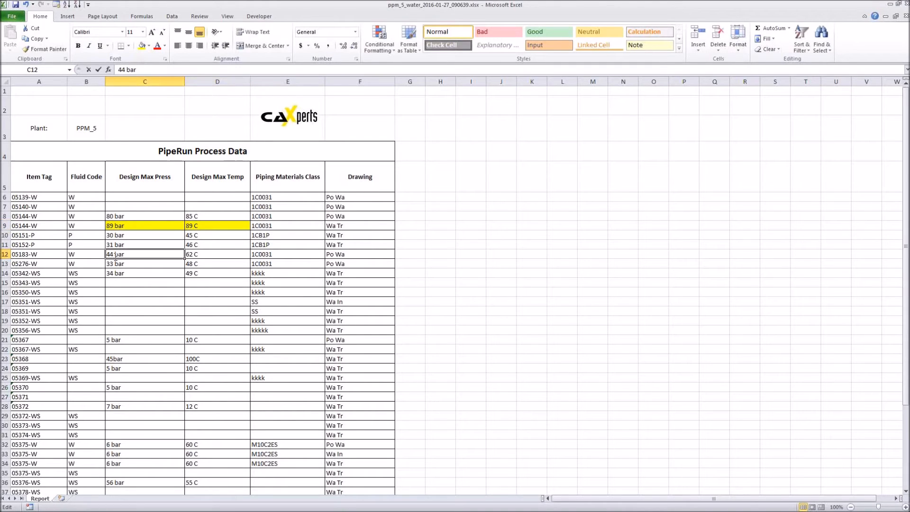
drag(113, 255, 104, 255)
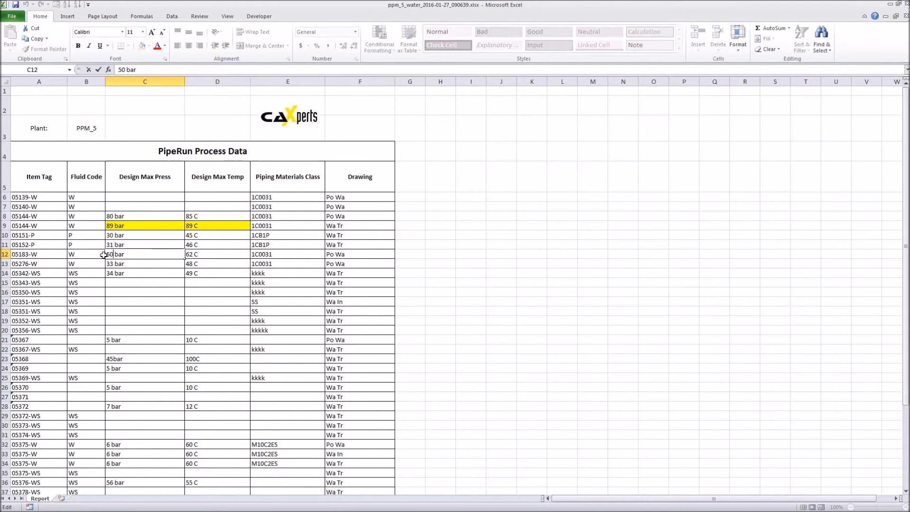
text(50)
double_click(193, 255)
drag(193, 255, 185, 255)
text(50)
click(191, 244)
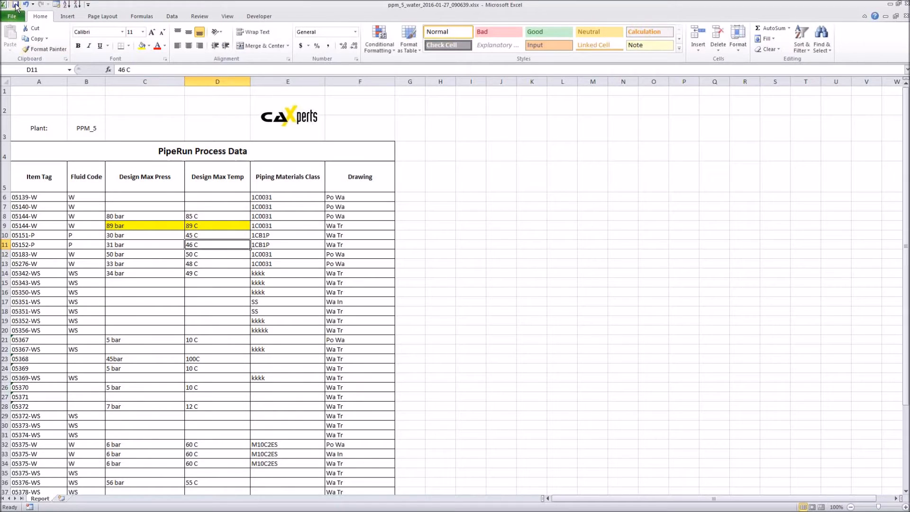
Step: Save the edited report workbook and exit Excel
mouse_move(451, 4)
click(12, 16)
click(35, 218)
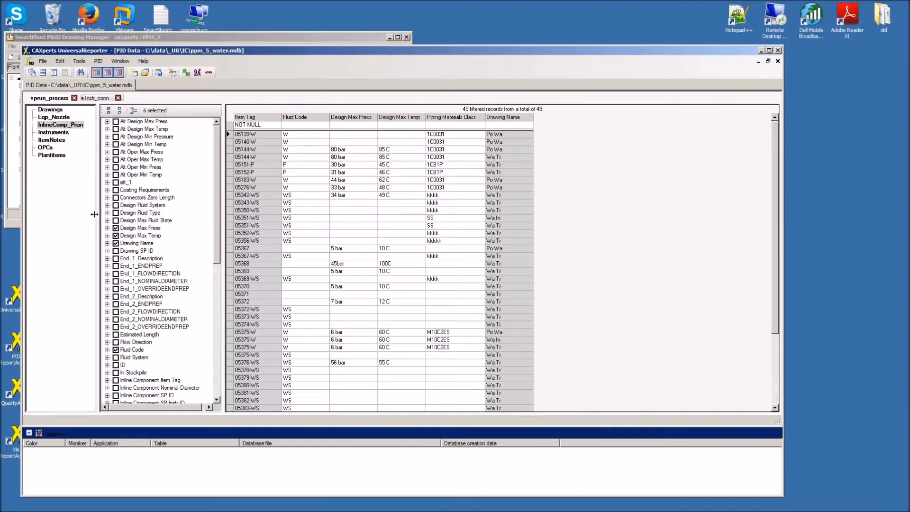
Step: Start an import from Excel in UniversalReporter using the file ppm_5_water_2016-01-27_090639.xlsx
click(79, 61)
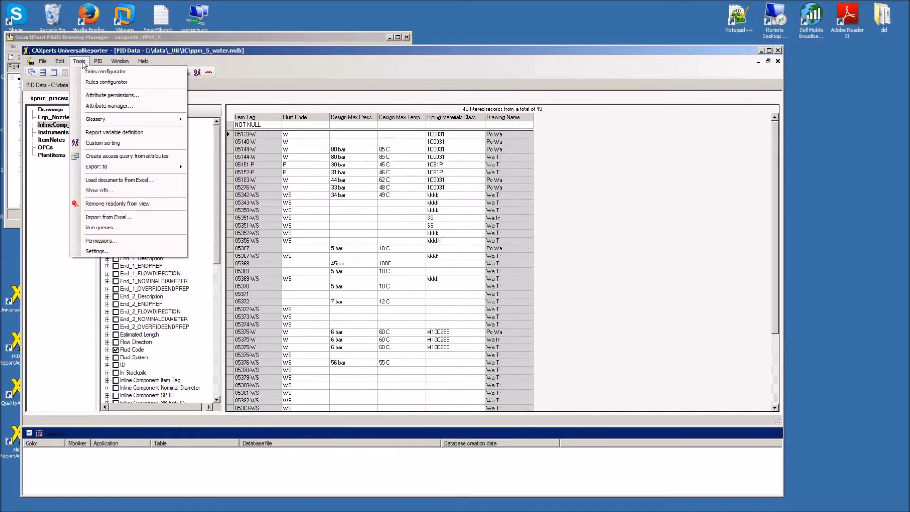
click(98, 218)
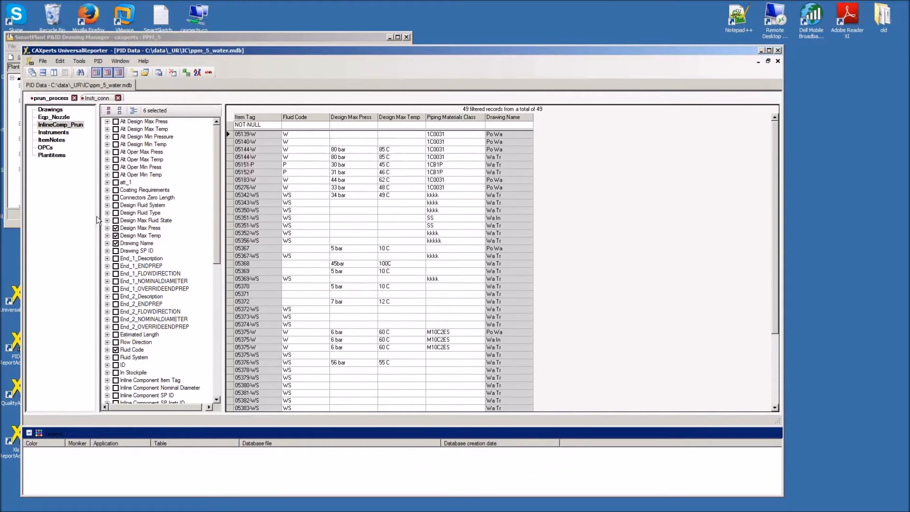
click(149, 117)
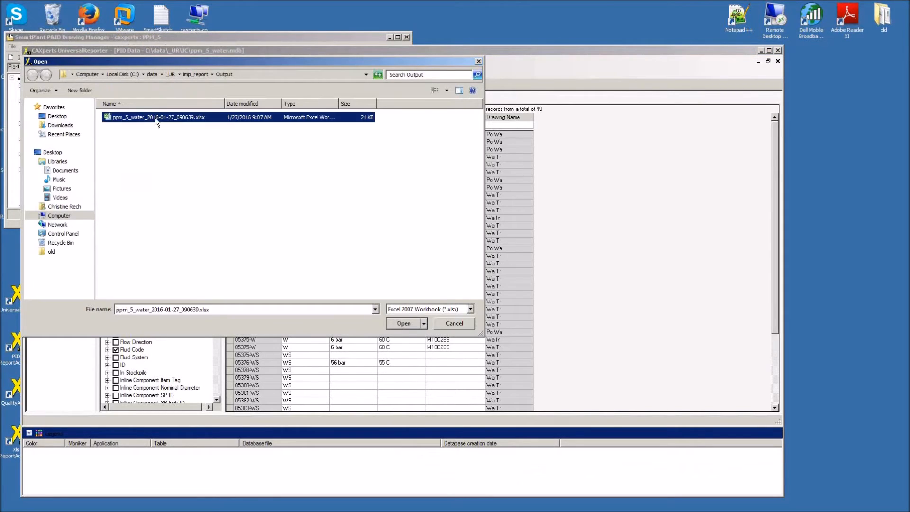
click(414, 323)
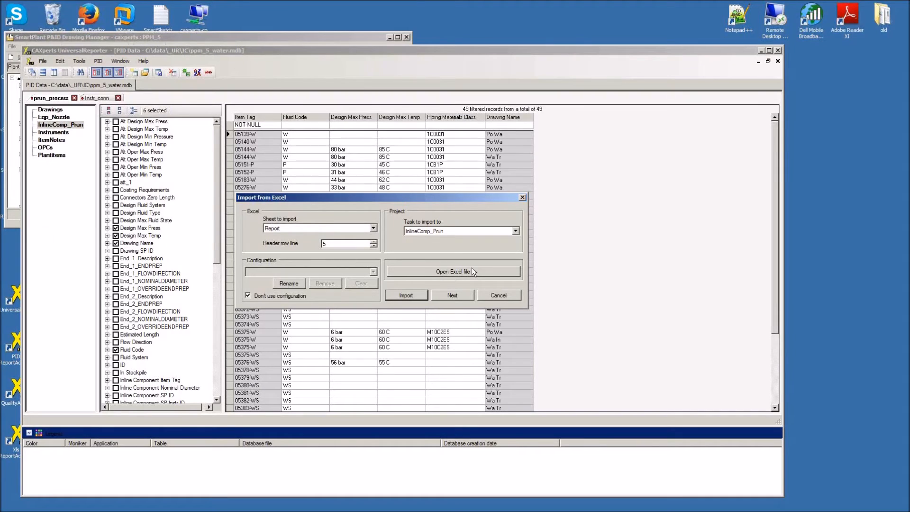
Step: Configure the import with Item Tag as key column and Design Max Press and Design Max Temp as update columns
click(456, 294)
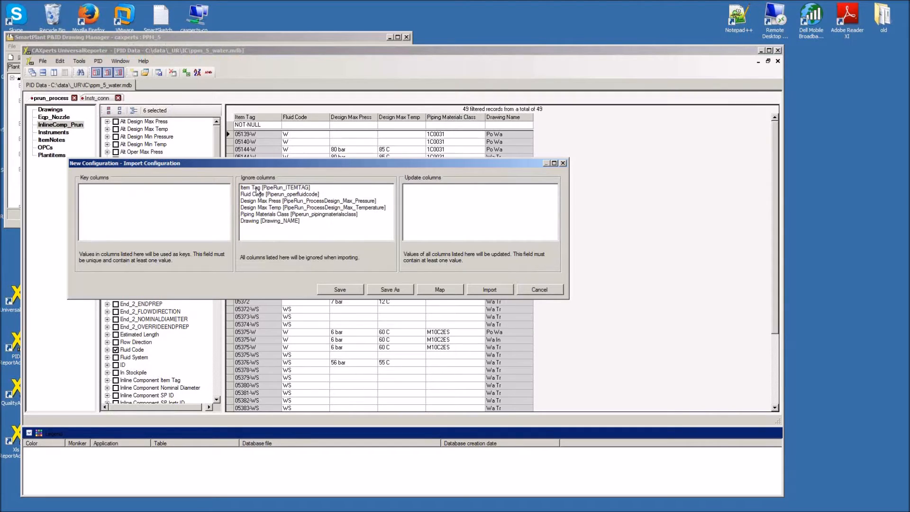
drag(256, 190, 112, 182)
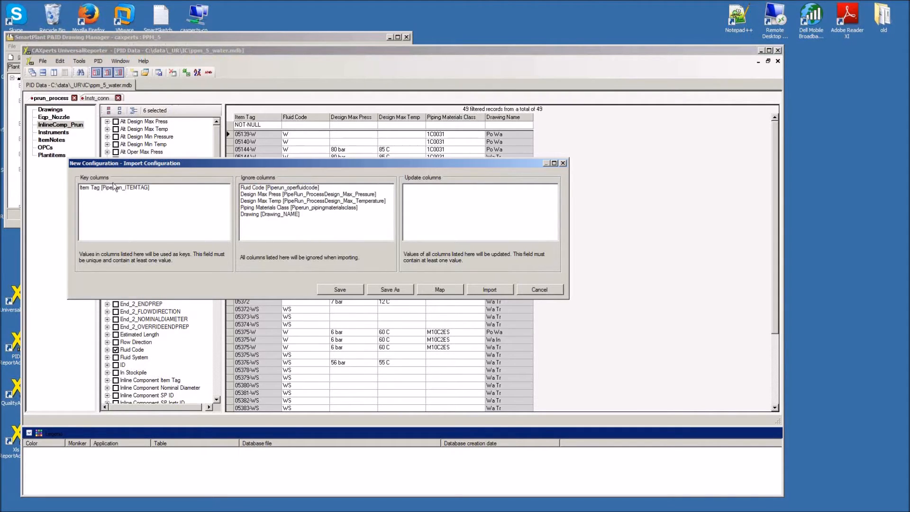
drag(329, 196, 457, 202)
drag(358, 195, 479, 207)
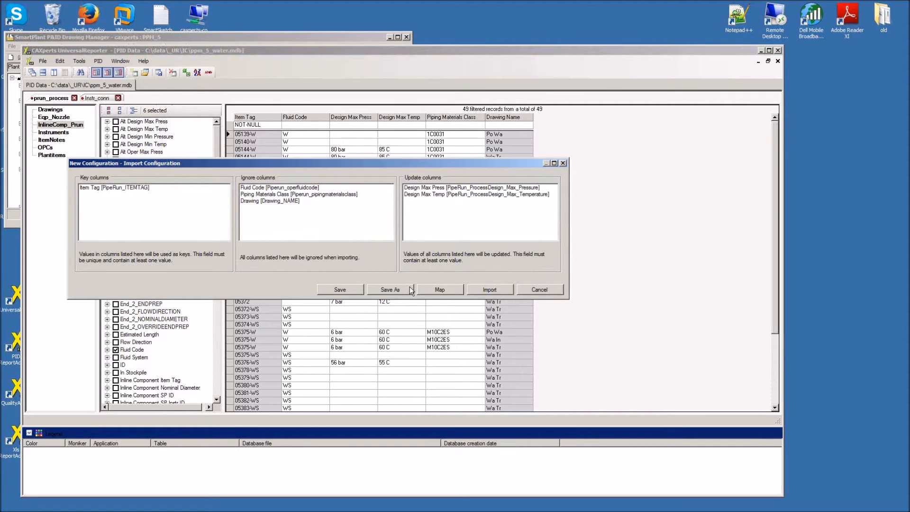
Step: Run the import and resolve the duplicate item tags by overwriting them with the last value
click(490, 290)
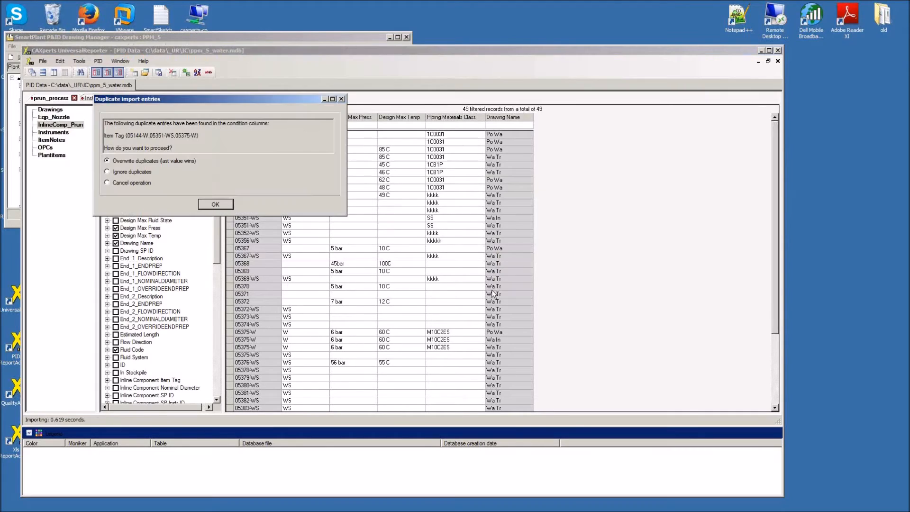
drag(296, 104, 497, 197)
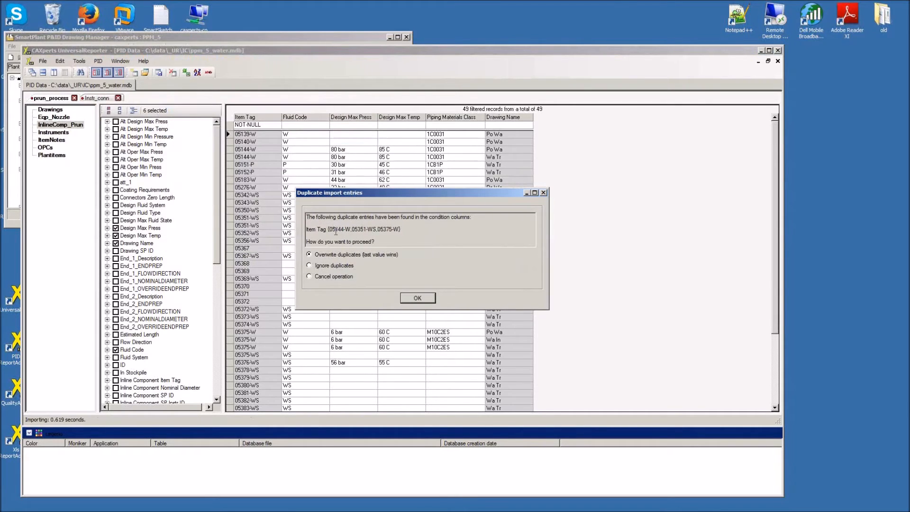
drag(328, 229, 351, 230)
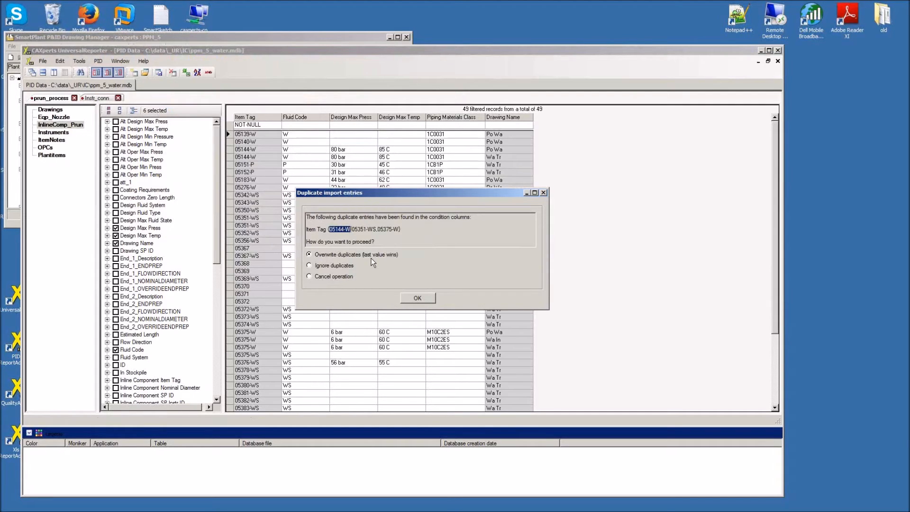
click(310, 265)
click(417, 298)
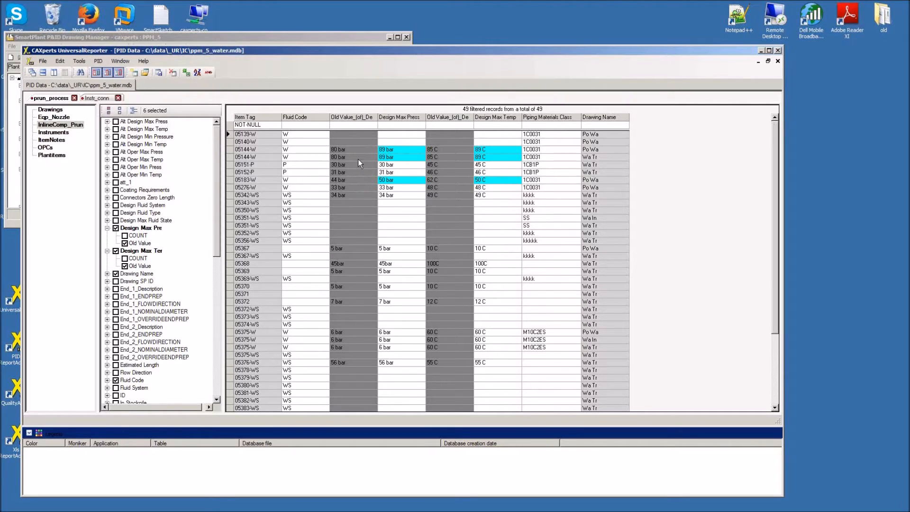
Step: Highlight the objects of both 05144-W pipe runs in their drawings, view them in SmartSketch, and exit SmartSketch
right_click(415, 180)
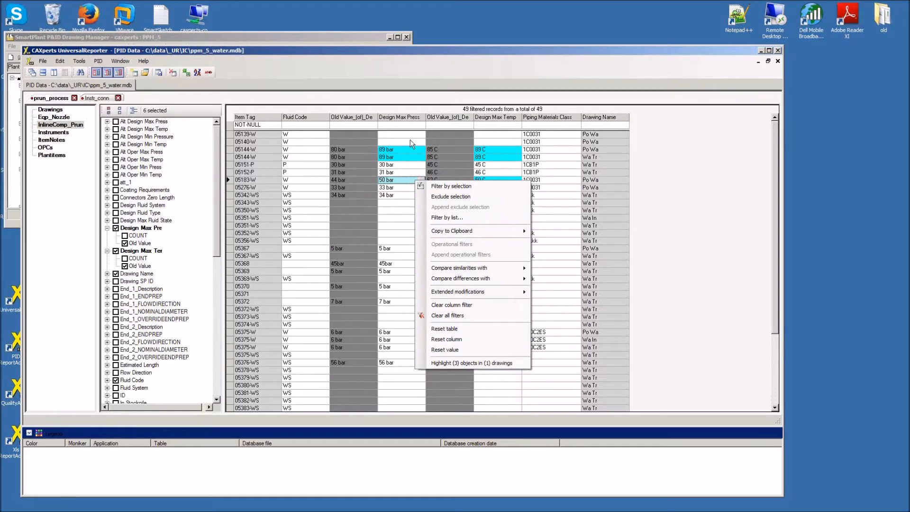
click(381, 150)
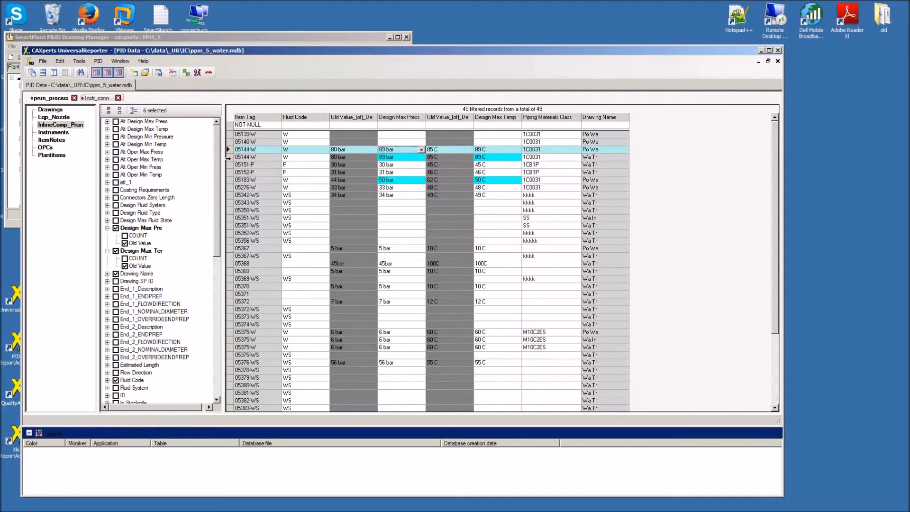
ctrl+click(230, 157)
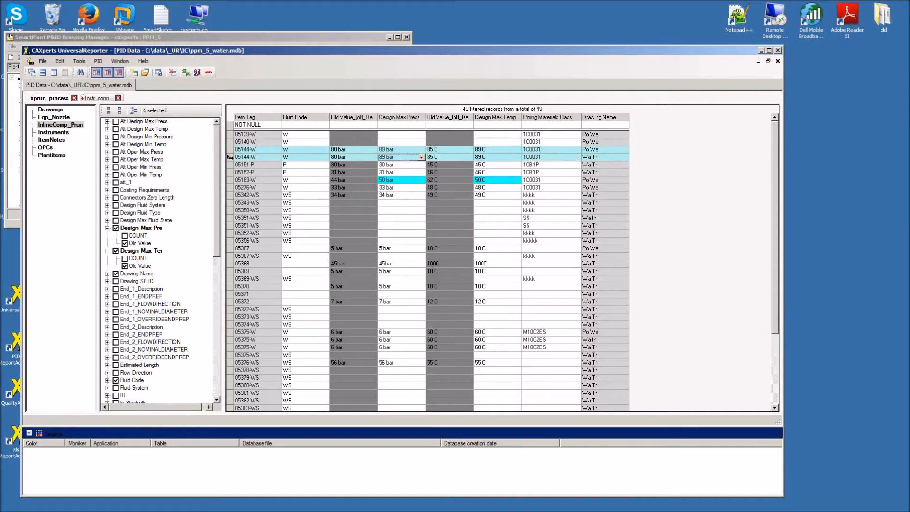
right_click(268, 157)
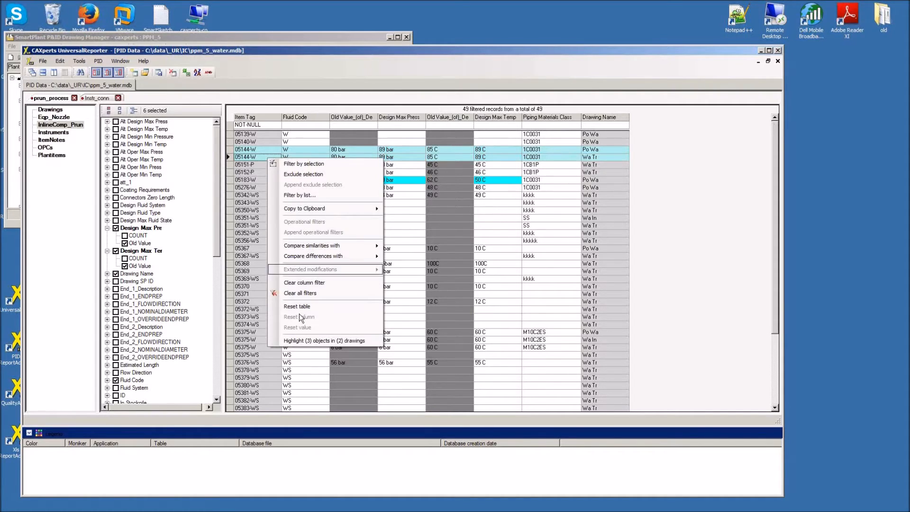
click(328, 340)
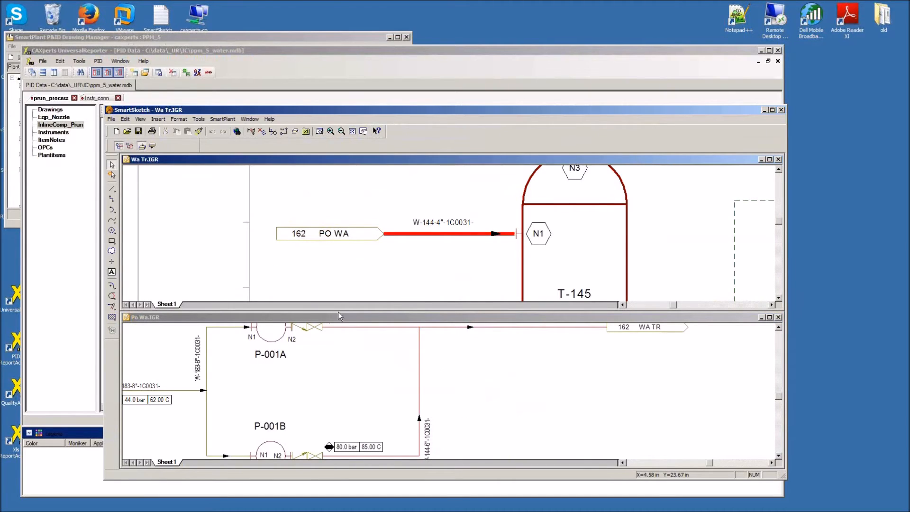
click(117, 120)
click(134, 303)
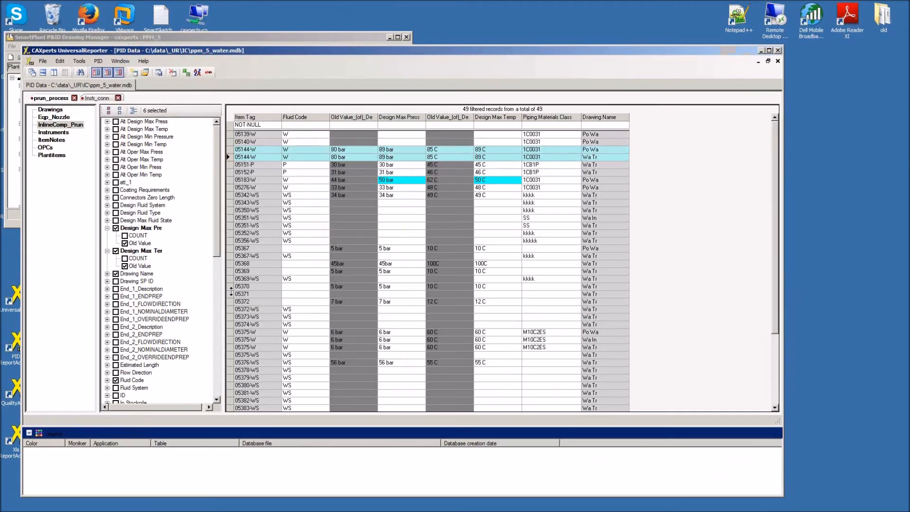
Step: Write the changed attributes of the InlineComp_Prun table to SmartPlant PID without system editing
click(303, 179)
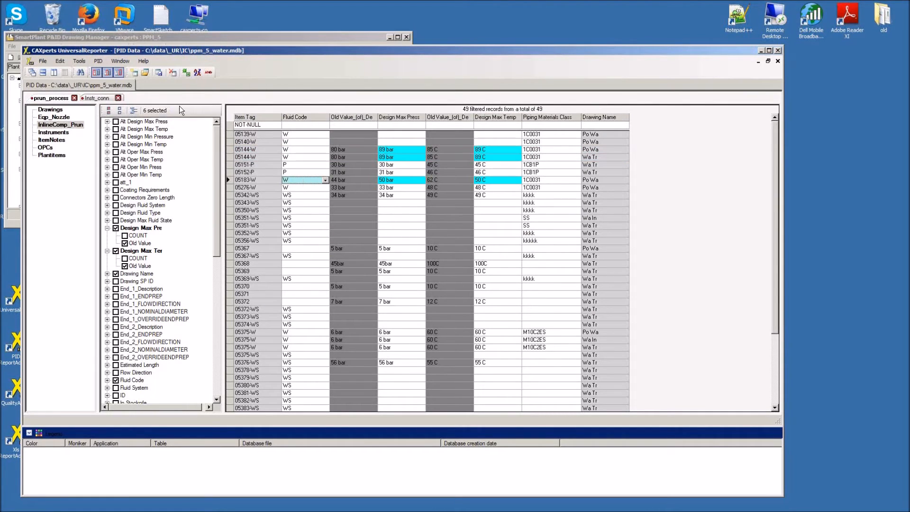
click(98, 62)
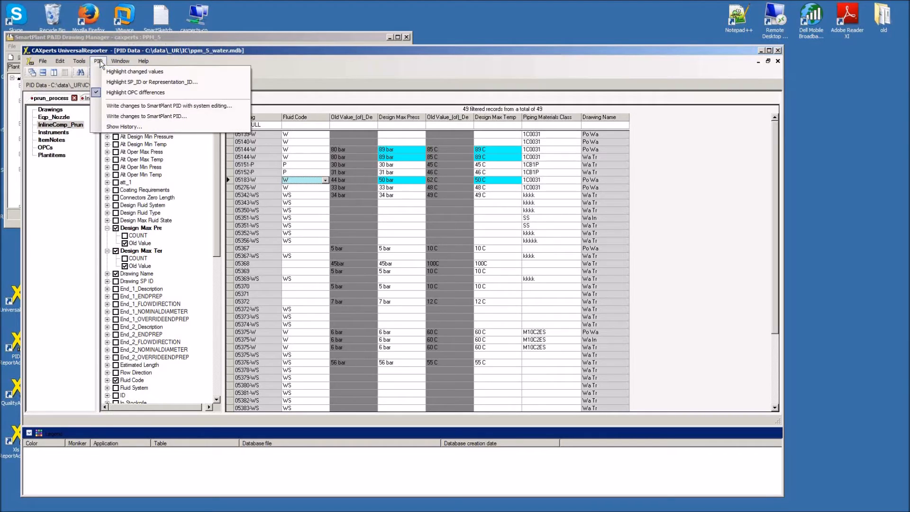
click(183, 116)
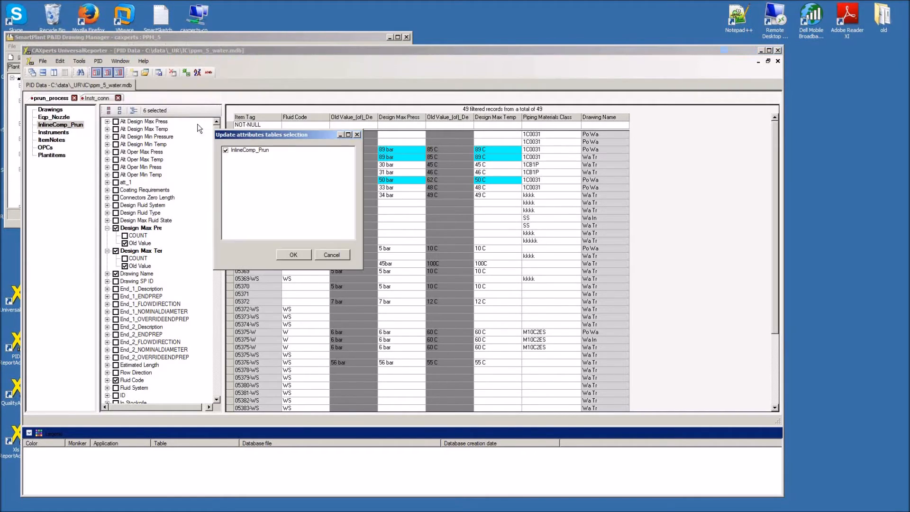
click(294, 255)
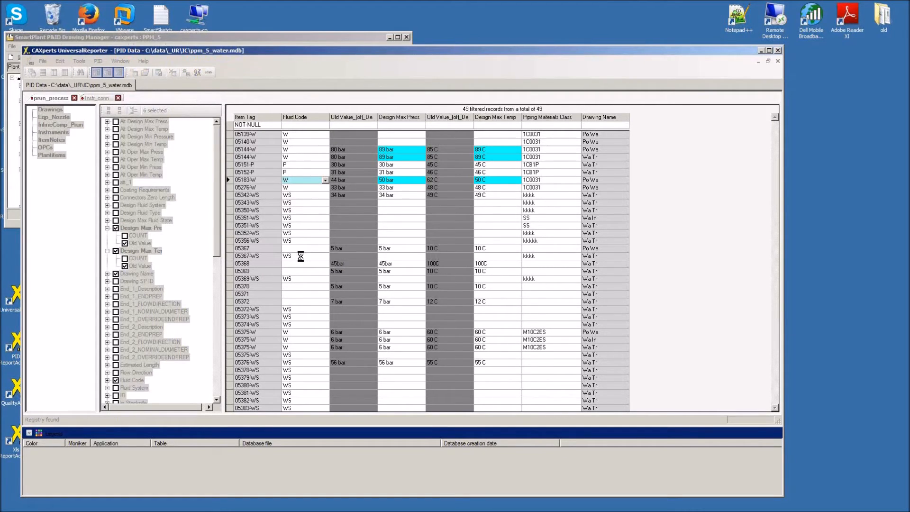
click(518, 289)
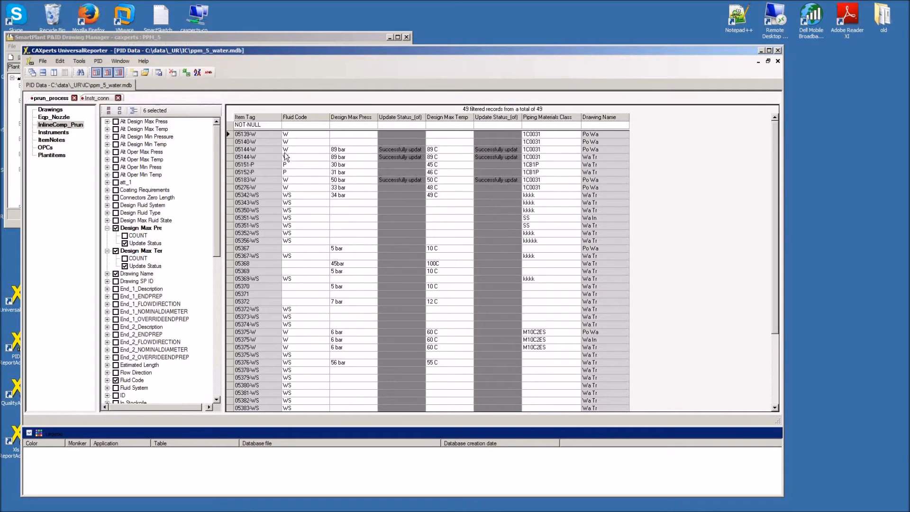
Step: Show the change history, widen its window to examine the latest old and new values, and close it
click(98, 61)
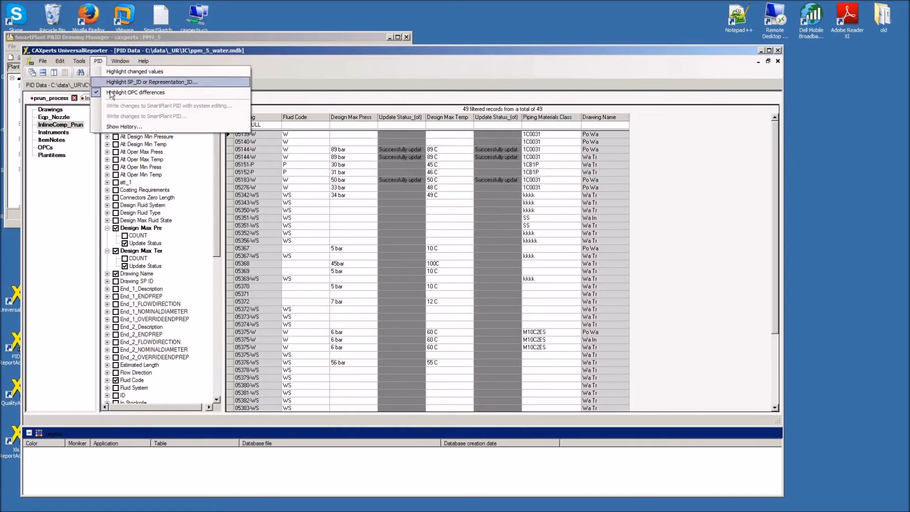
click(107, 128)
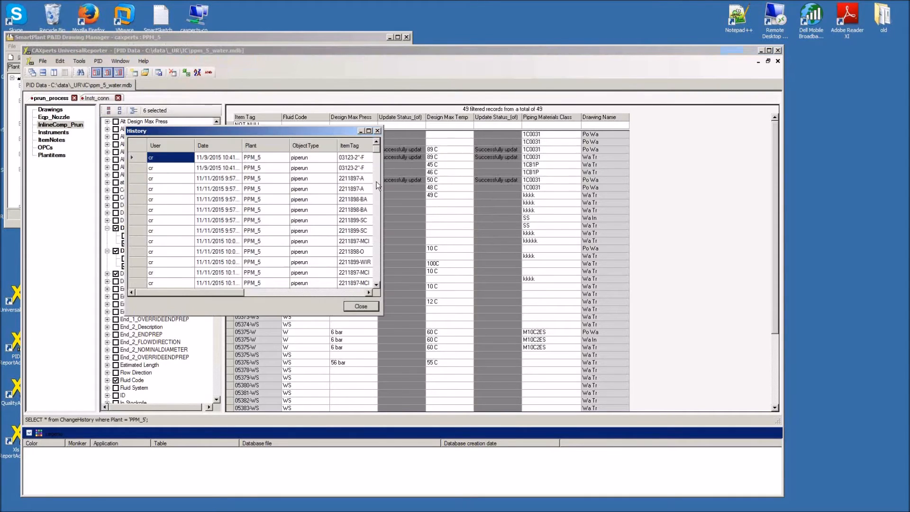
drag(382, 184, 625, 184)
drag(620, 150, 619, 279)
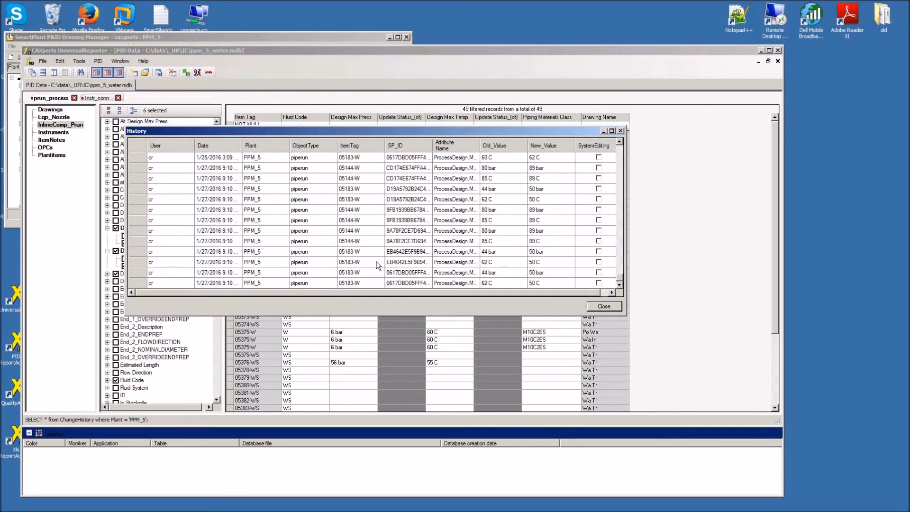
click(525, 292)
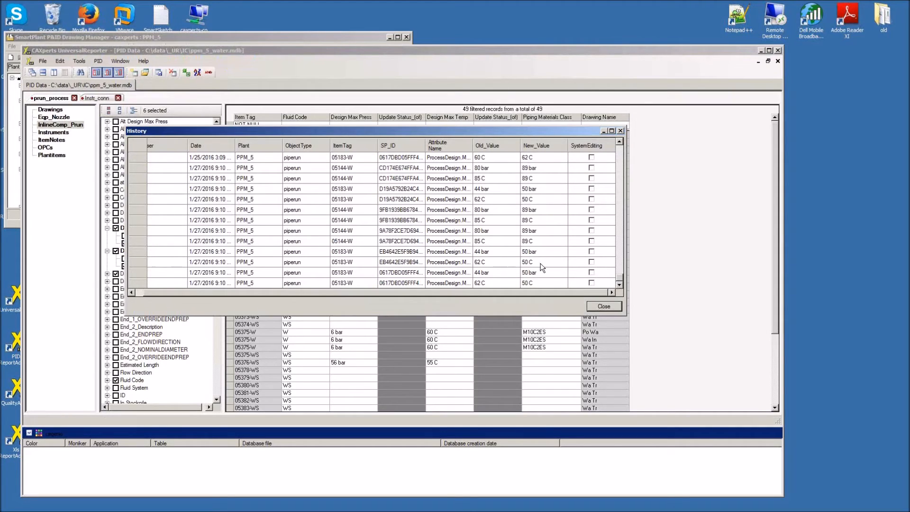
click(603, 306)
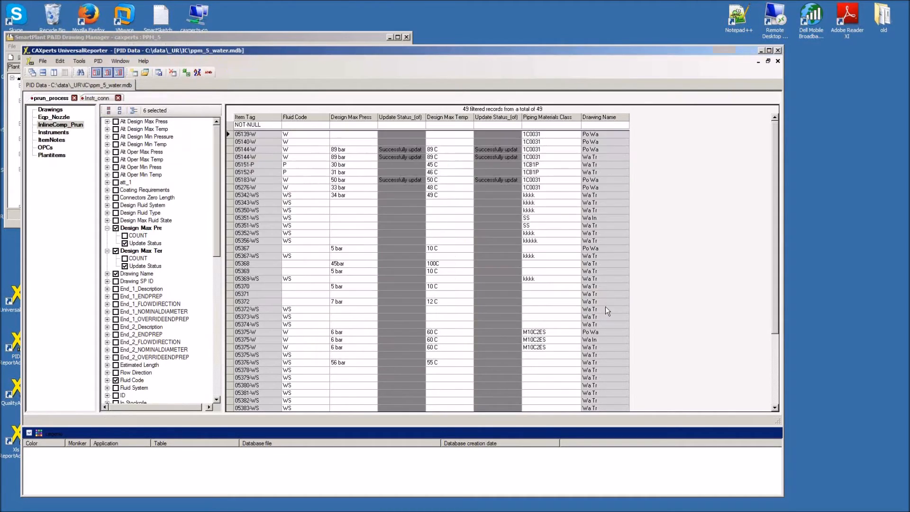
Step: Switch to SmartPlant P&ID Drawing Manager and list the drawings of the Steam Generation Unit in the Utility Area
click(760, 52)
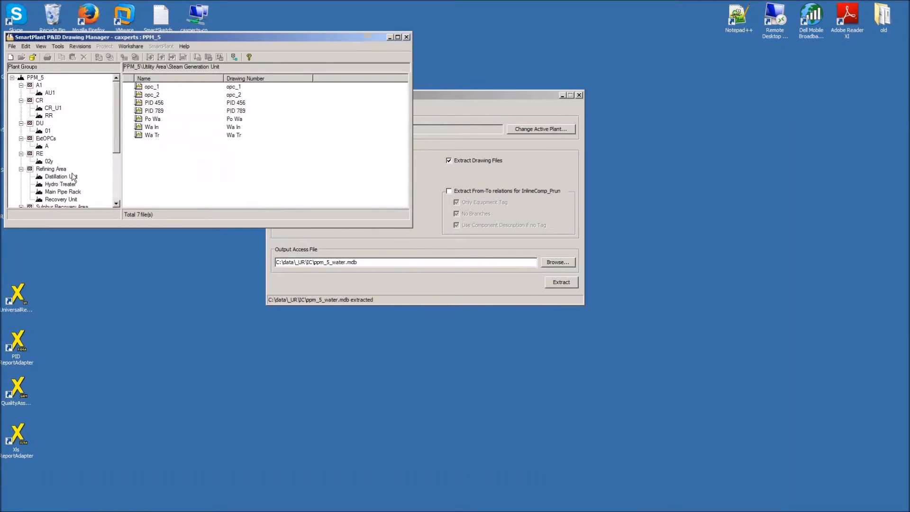
click(70, 177)
drag(115, 150, 120, 194)
click(70, 184)
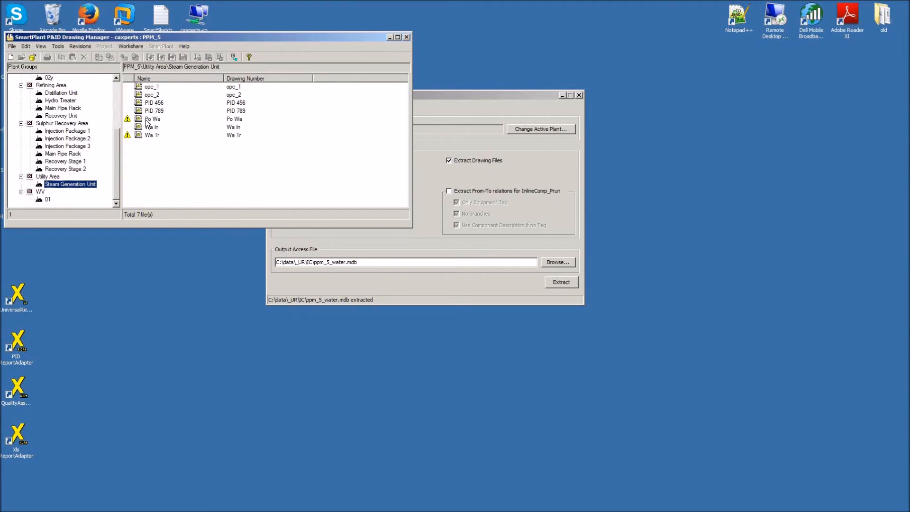
Step: View the current version of drawing Po Wa, examine the design conditions around pumps P-001A and P-001B, and close the version history
click(147, 120)
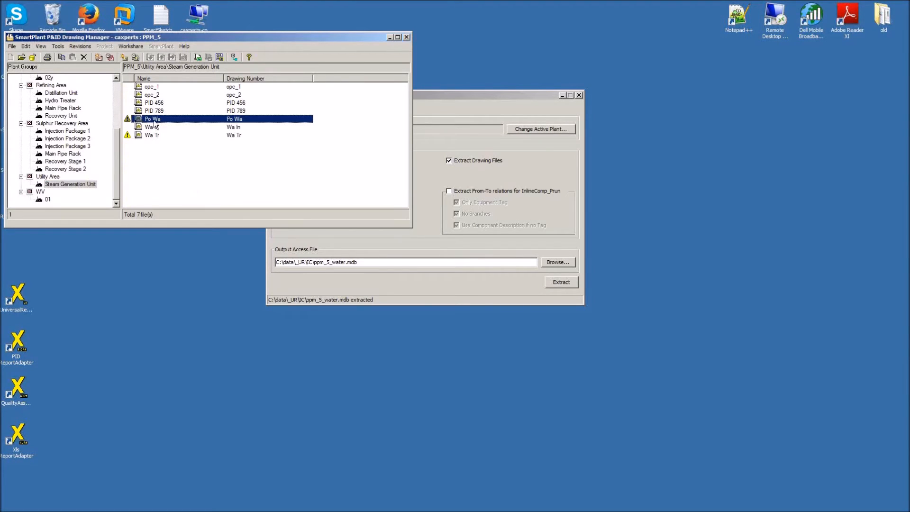
click(136, 57)
click(334, 125)
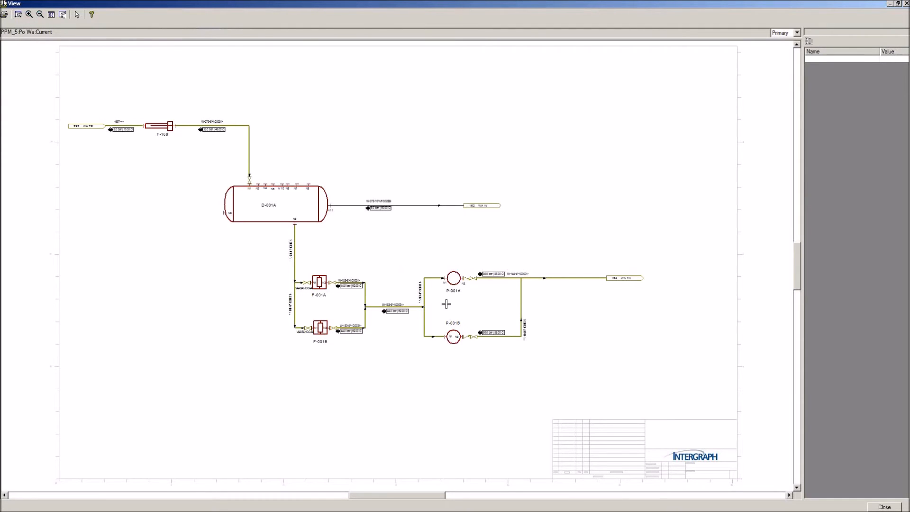
drag(388, 251, 553, 355)
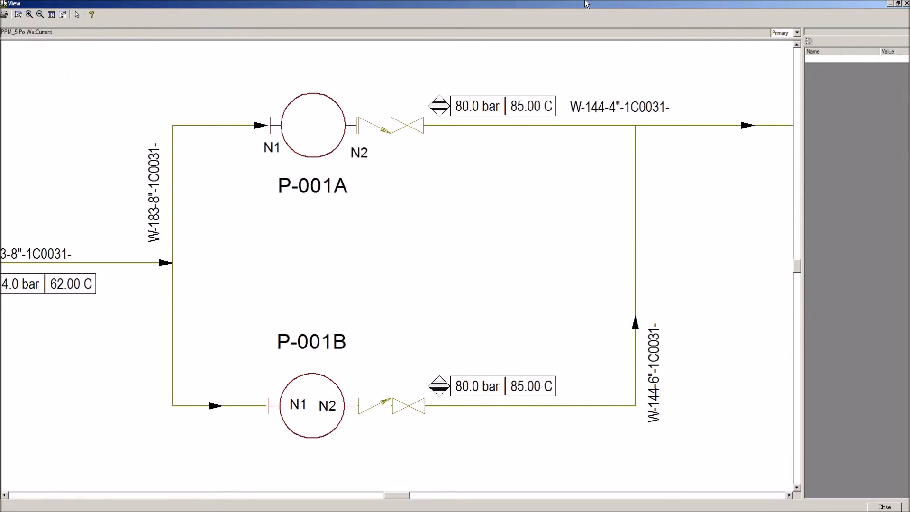
mouse_move(586, 4)
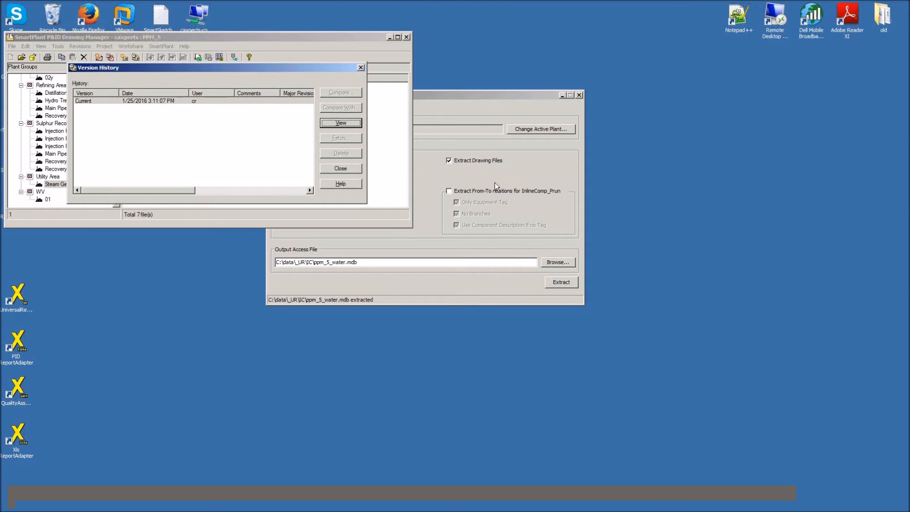
click(349, 171)
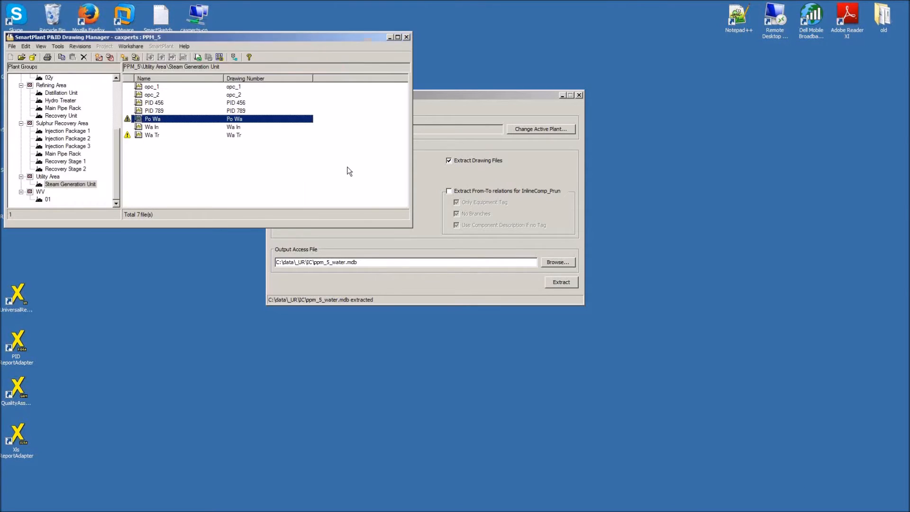
Step: Update the out-of-date drawing Po Wa and close the update report
right_click(158, 121)
click(206, 216)
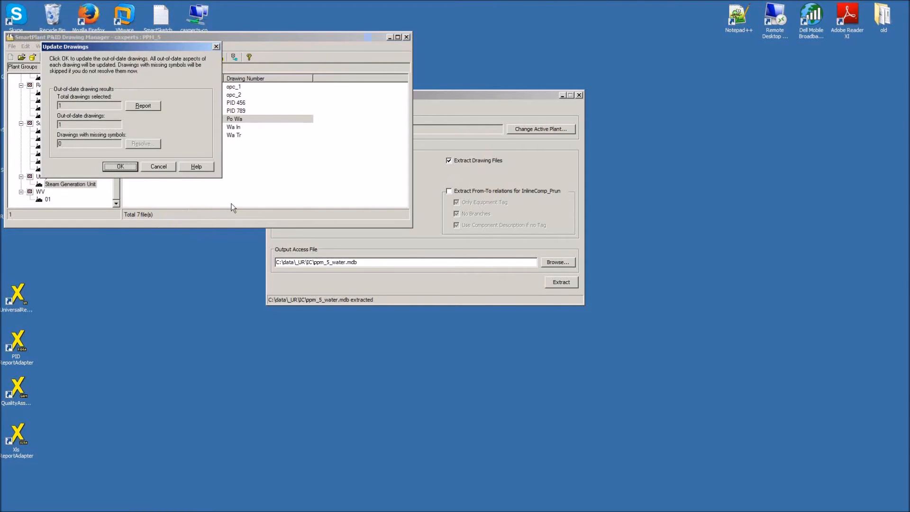
click(120, 167)
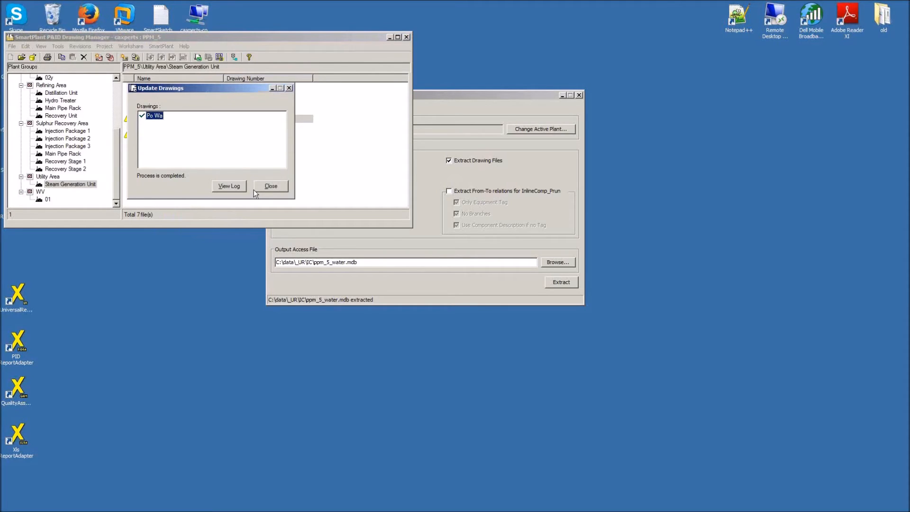
click(270, 187)
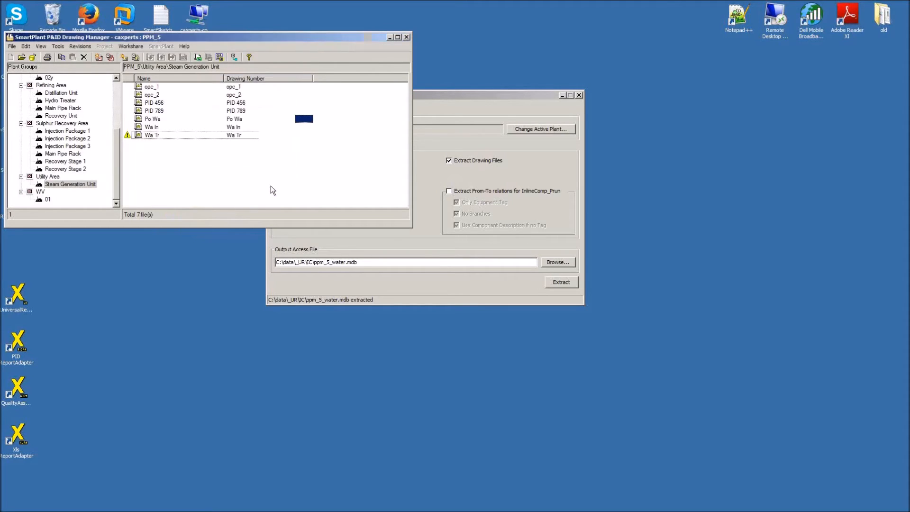
Step: View the updated version of drawing Po Wa and check the pressure and temperature labels at the pumps and line W-183
click(124, 57)
click(332, 123)
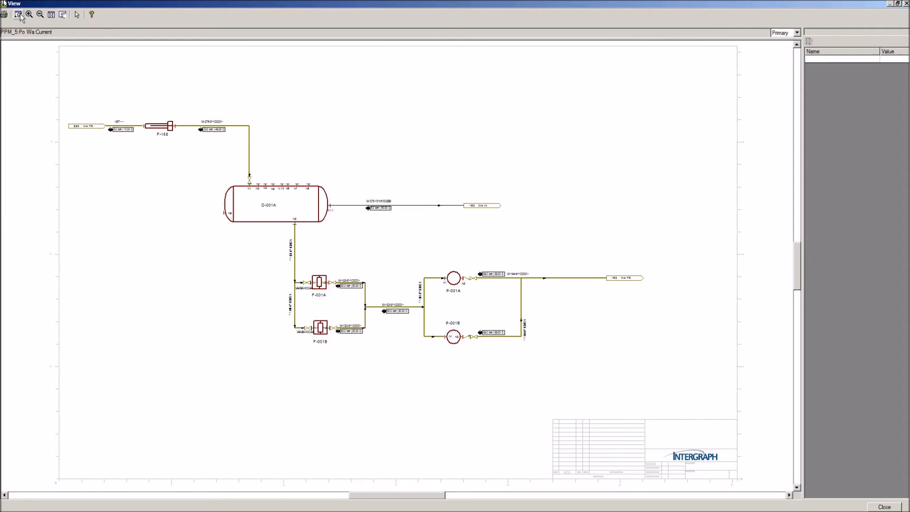
drag(376, 254, 559, 366)
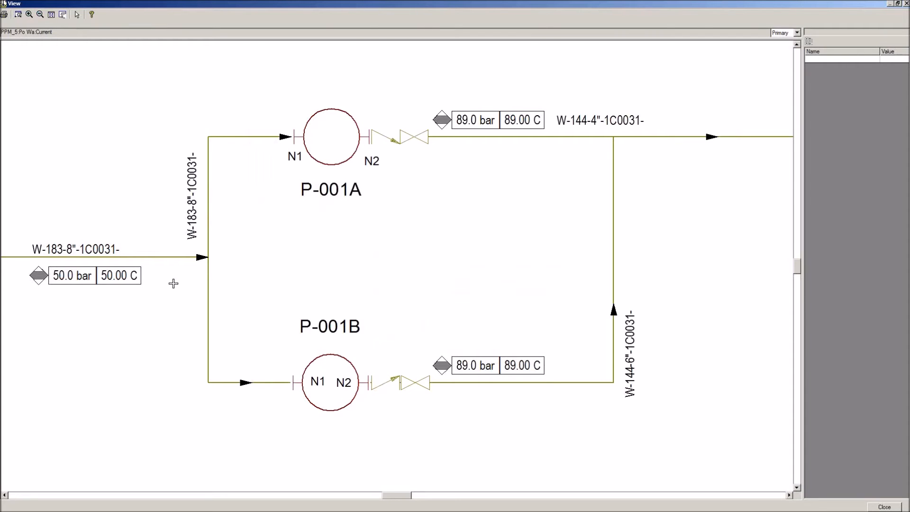
mouse_move(904, 5)
key(alt+F4)
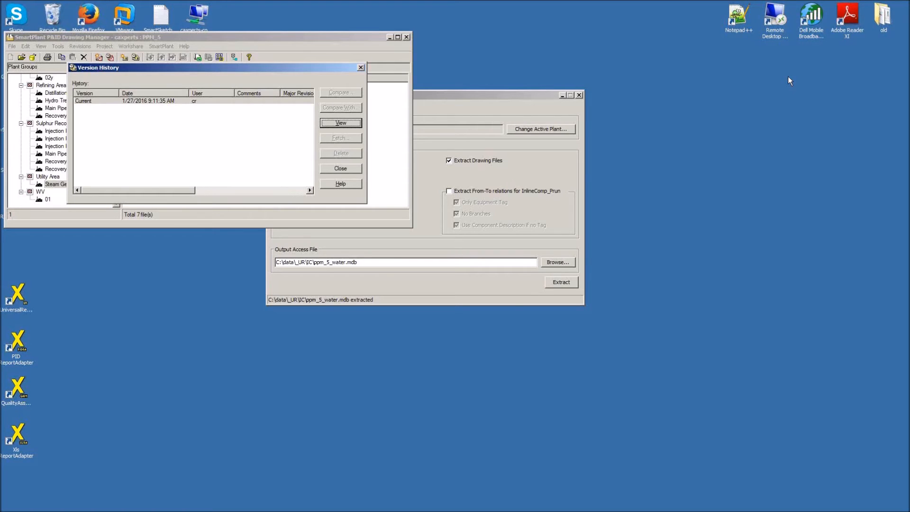
click(340, 168)
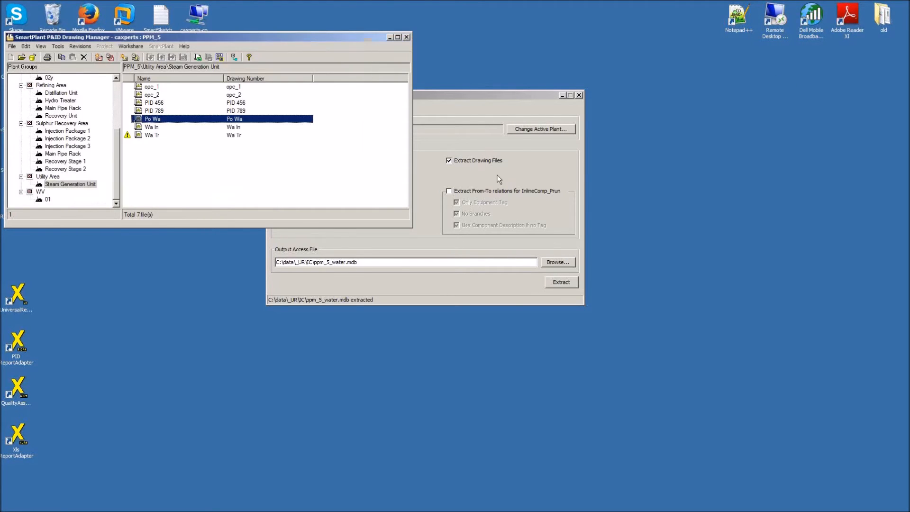
Step: Switch to the BasicMadison session in Smart 3D and inspect the equipment properties of W-301, W-303 and K-002
click(900, 22)
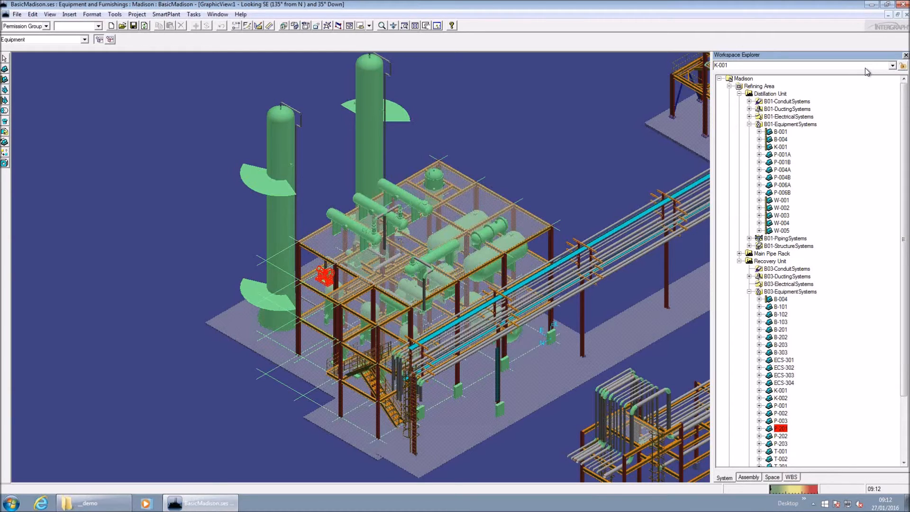
click(5, 58)
click(347, 228)
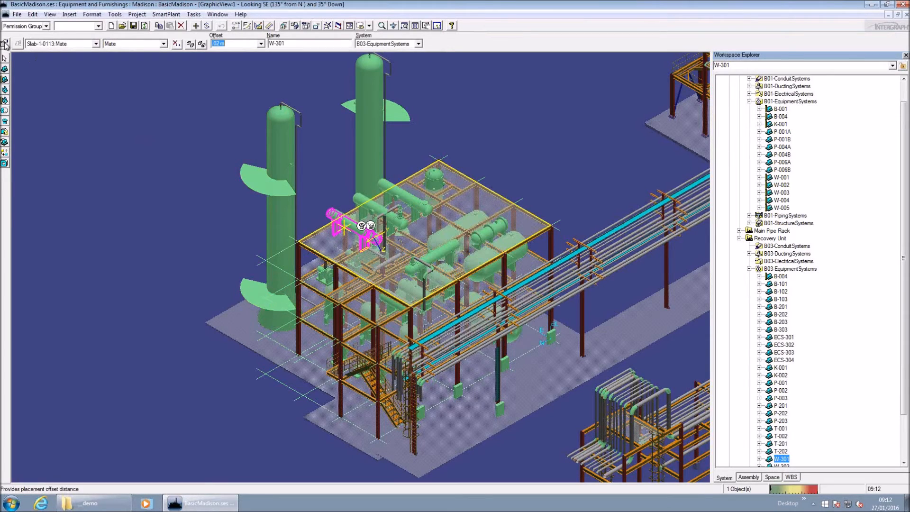
click(6, 44)
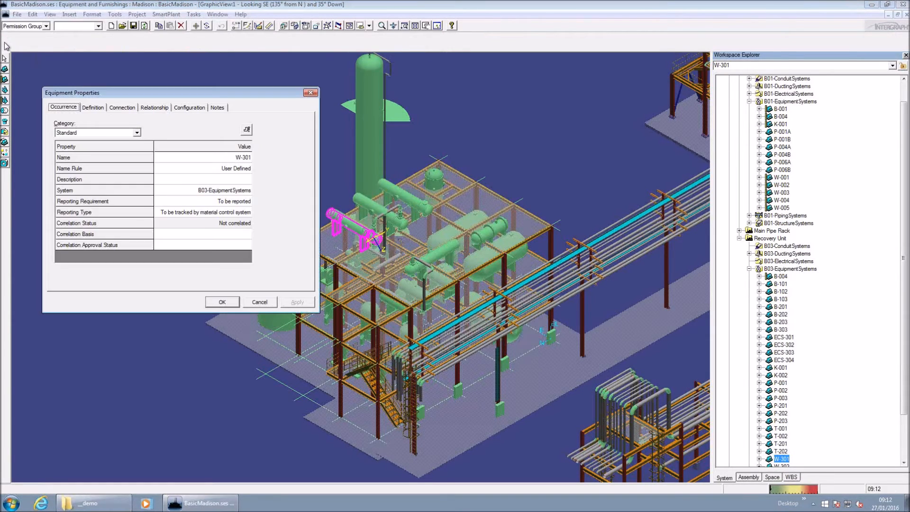
click(365, 204)
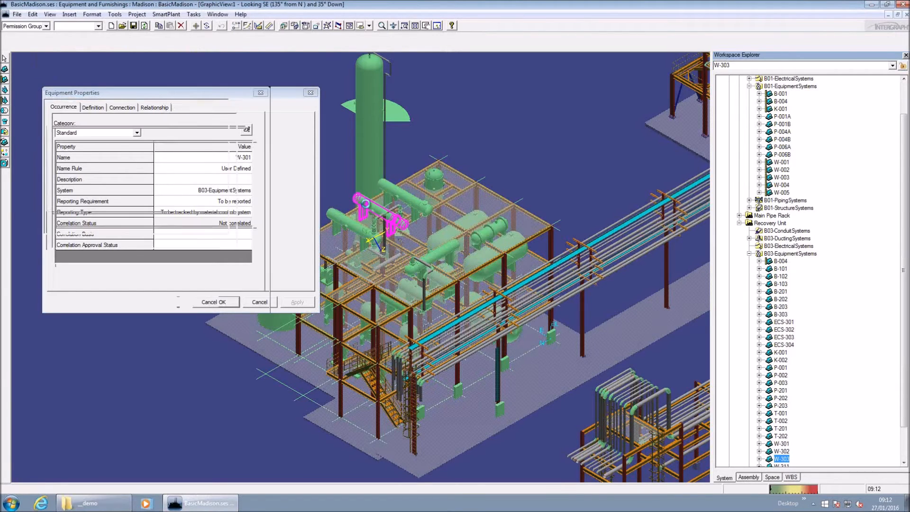
click(365, 90)
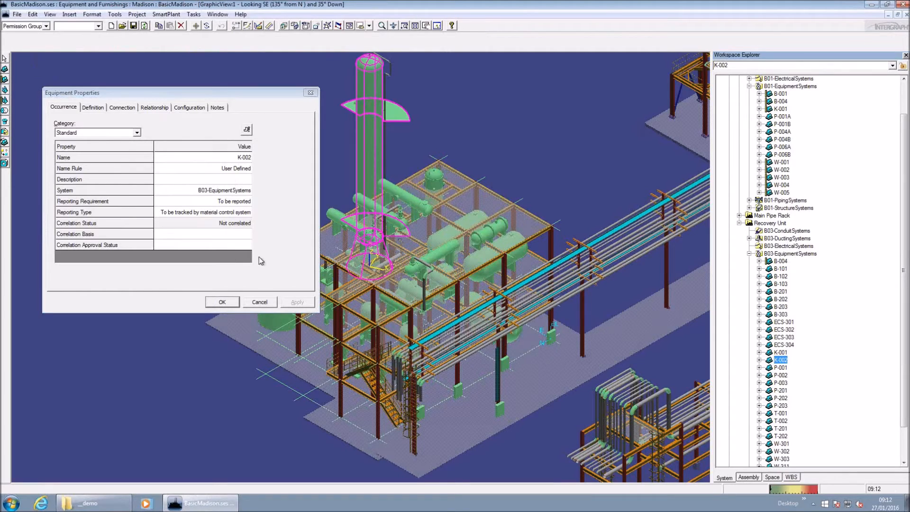
Step: Close the K-002 properties, open Equipment List.xlsx from the __demo folder, examine the descriptions of the K and W equipment, and close the workbook
click(260, 302)
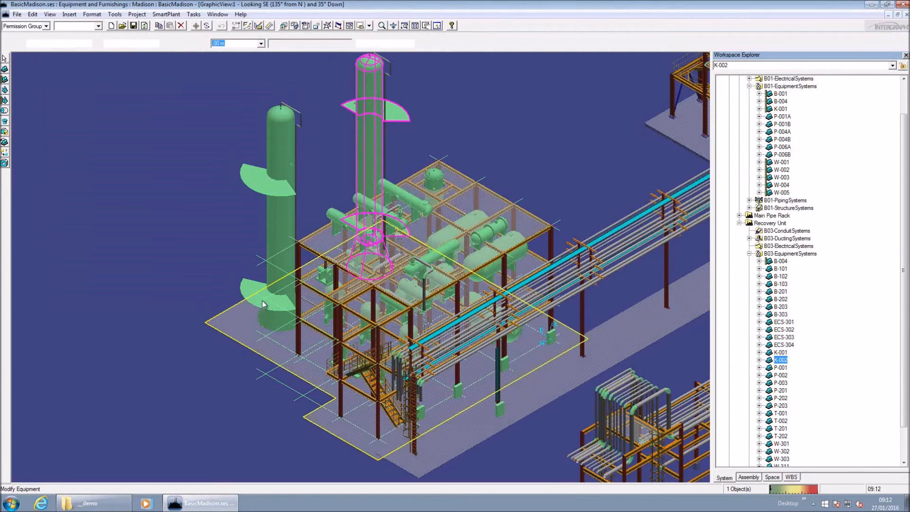
click(93, 502)
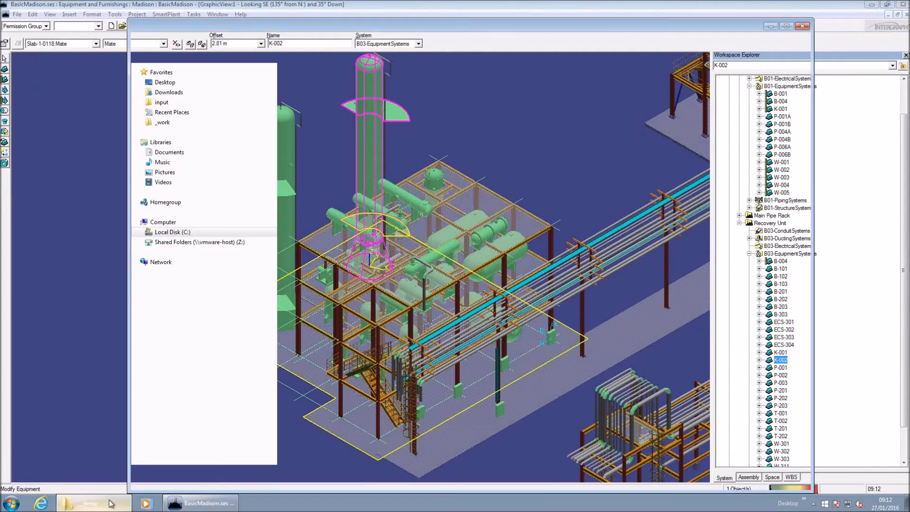
double_click(326, 114)
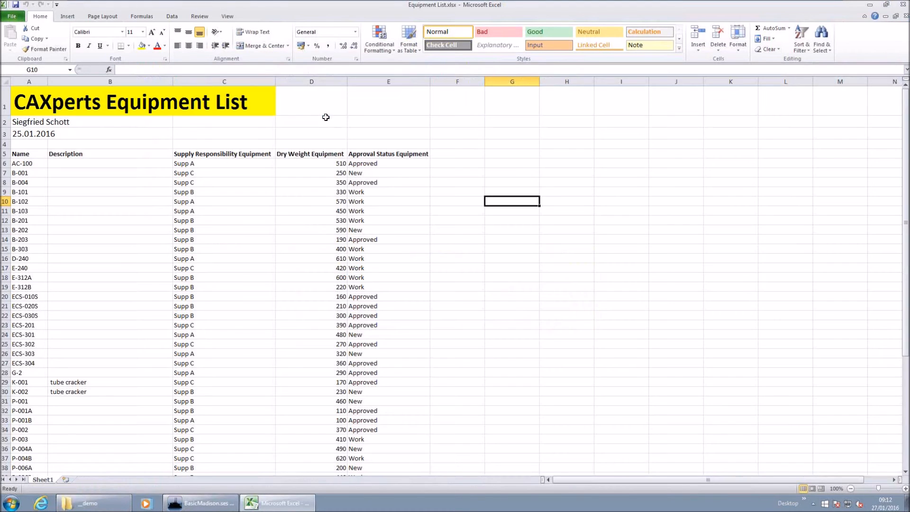
click(101, 383)
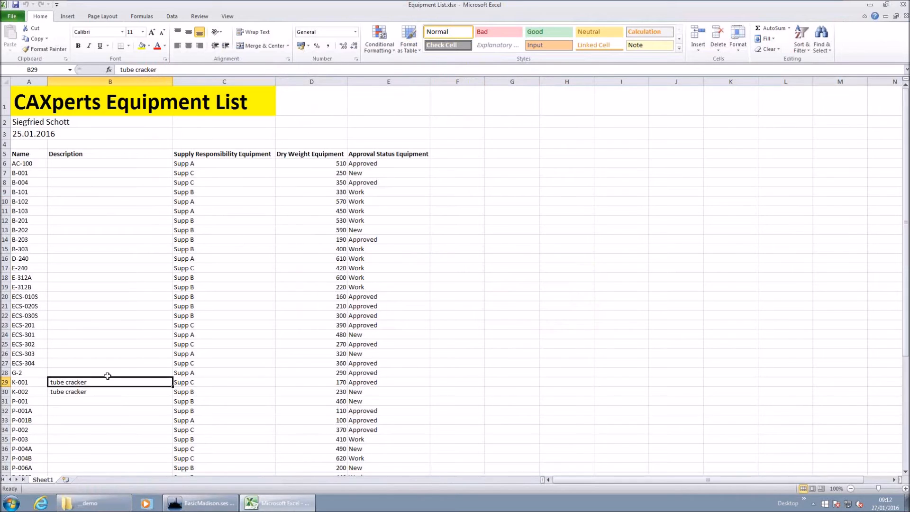
scroll(107, 374, down, 4)
scroll(108, 376, down, 3)
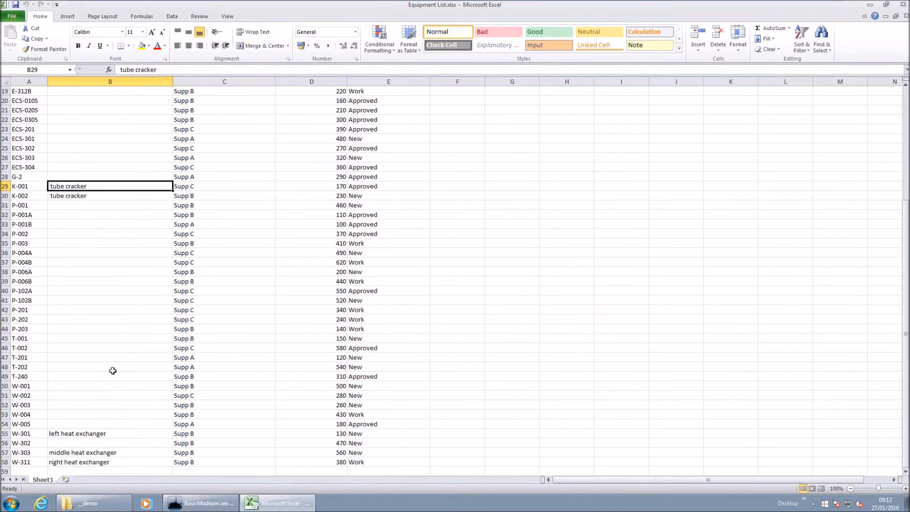
click(96, 404)
scroll(99, 404, up, 7)
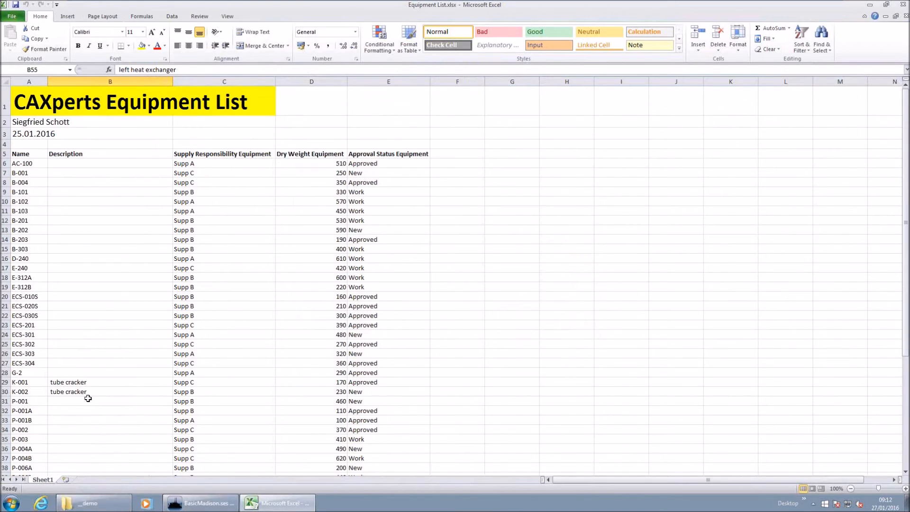
click(902, 5)
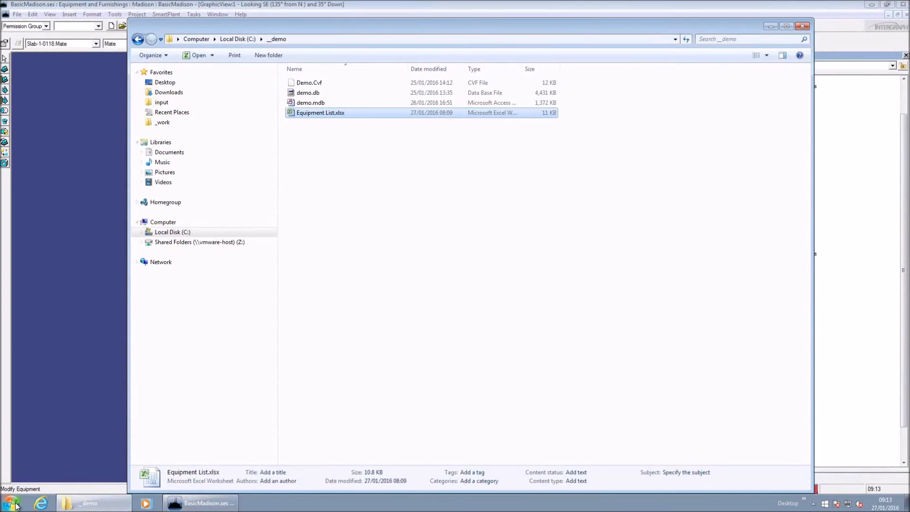
Step: Switch to CAXperts UniversalReporter and review the descriptions in the equipment table of demo.mdb
click(11, 503)
click(56, 352)
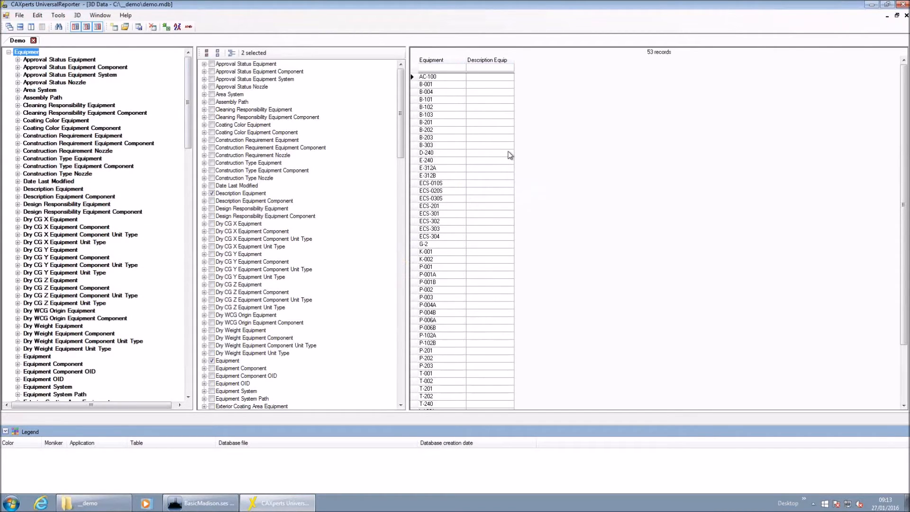
click(769, 154)
scroll(694, 170, down, 4)
scroll(484, 364, up, 4)
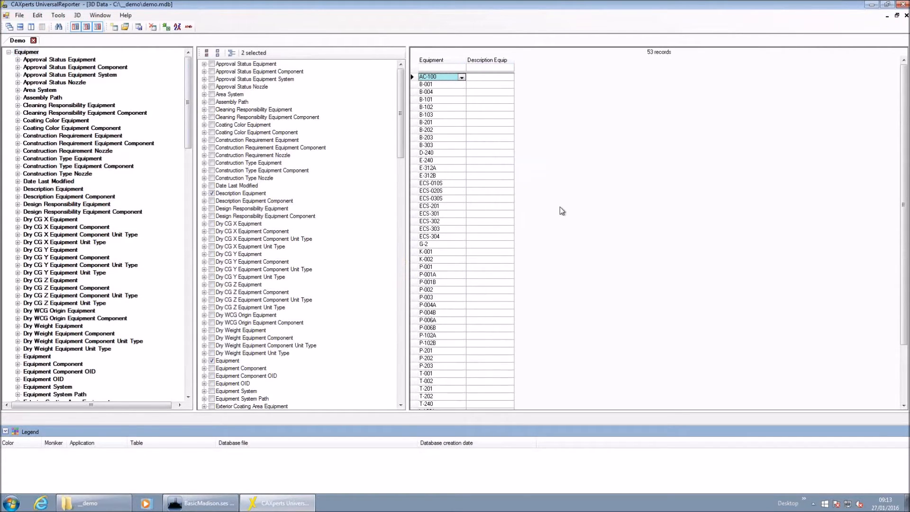
Step: Begin an Excel import of Equipment List.xlsx from Sheet1, header row 5, into the Equipment task and proceed to a new import configuration
click(58, 15)
click(88, 160)
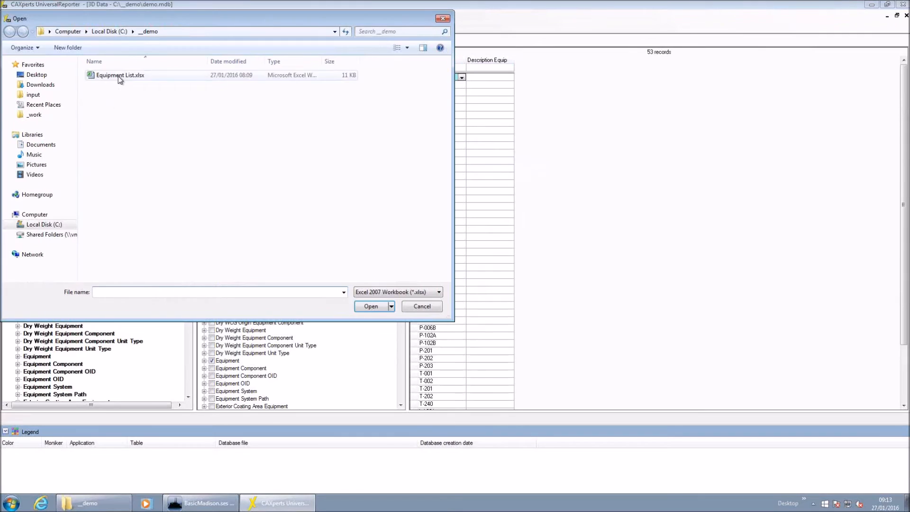
click(118, 75)
click(370, 306)
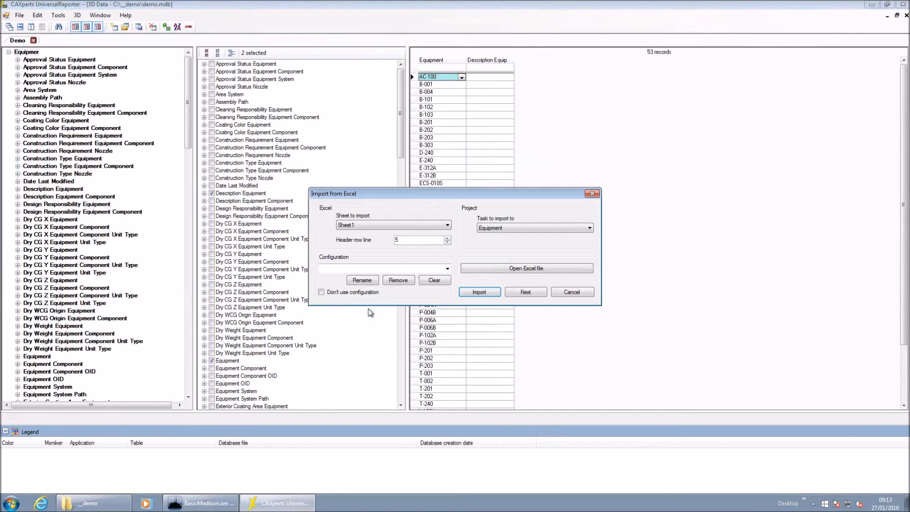
click(525, 292)
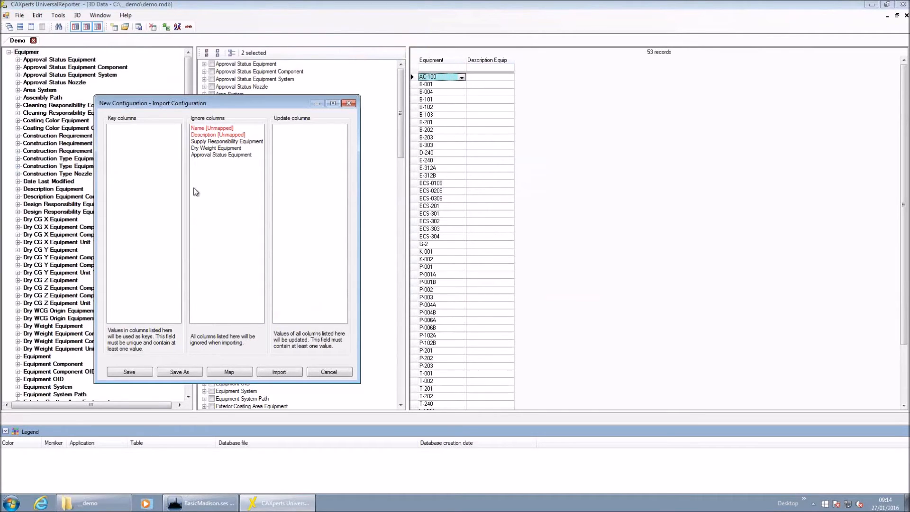
Step: Map the Excel column Name to Equipment and the column Description to Description Equipment
click(229, 372)
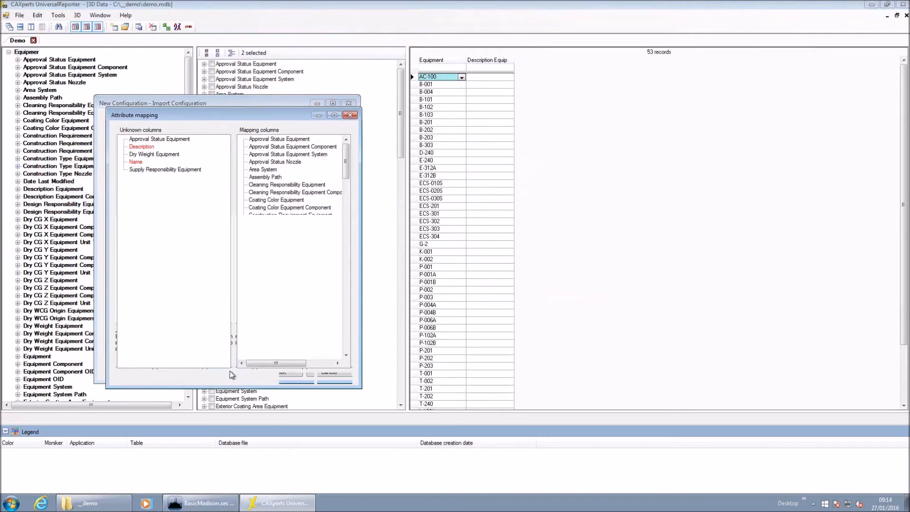
drag(348, 163, 347, 190)
mouse_move(146, 162)
mouse_down()
mouse_move(252, 275)
mouse_move(268, 276)
mouse_move(139, 166)
mouse_up()
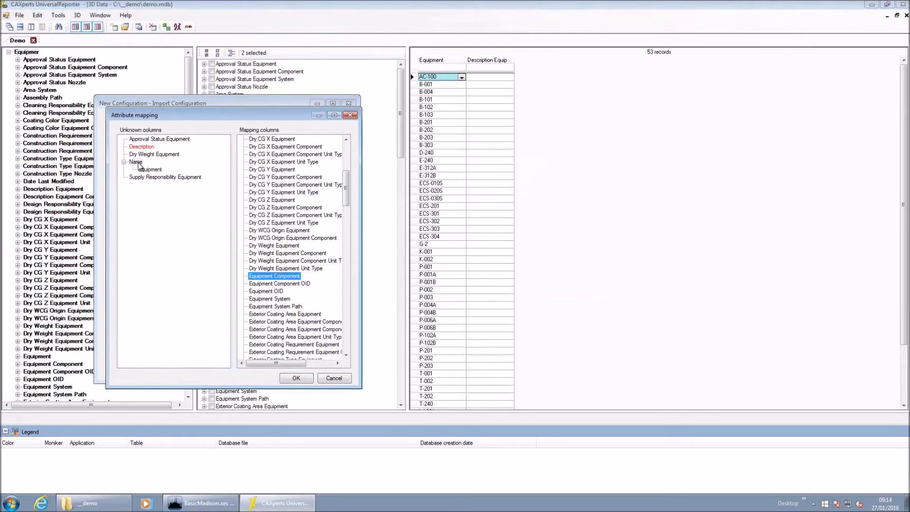
drag(349, 185, 349, 159)
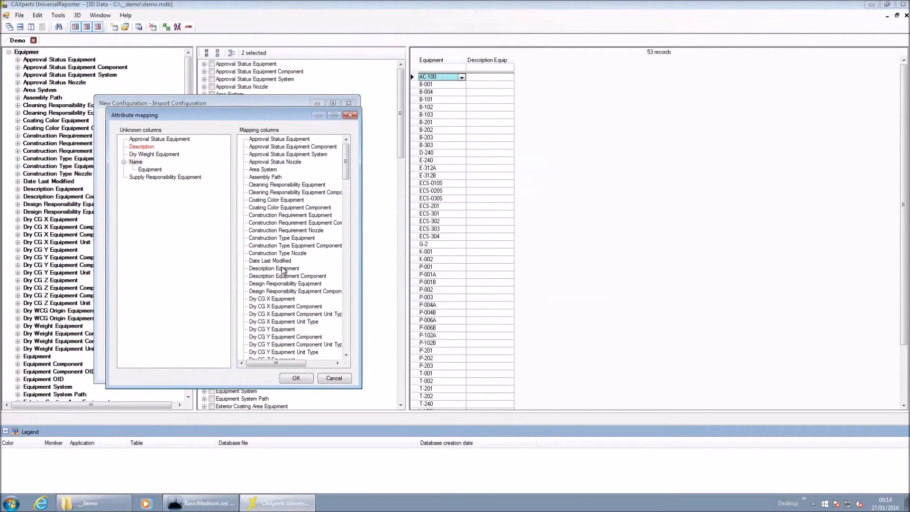
drag(284, 269, 150, 151)
click(296, 378)
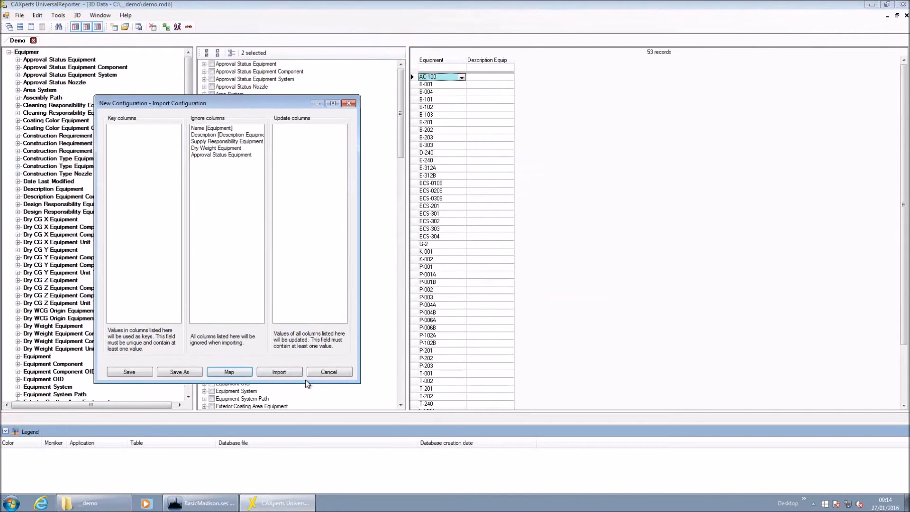
Step: Make Name the key column and Description the update column, and save the import configuration as "Description"
click(212, 129)
drag(211, 129, 129, 145)
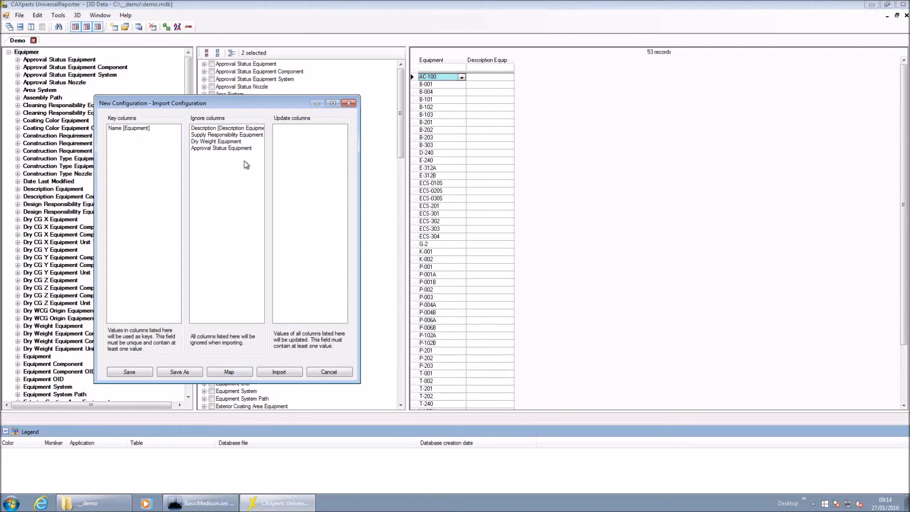
drag(206, 128, 309, 139)
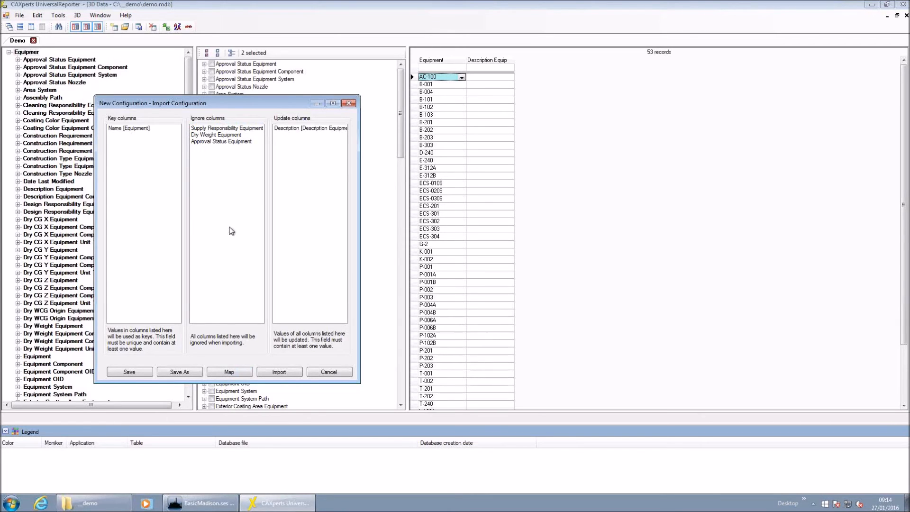
click(140, 374)
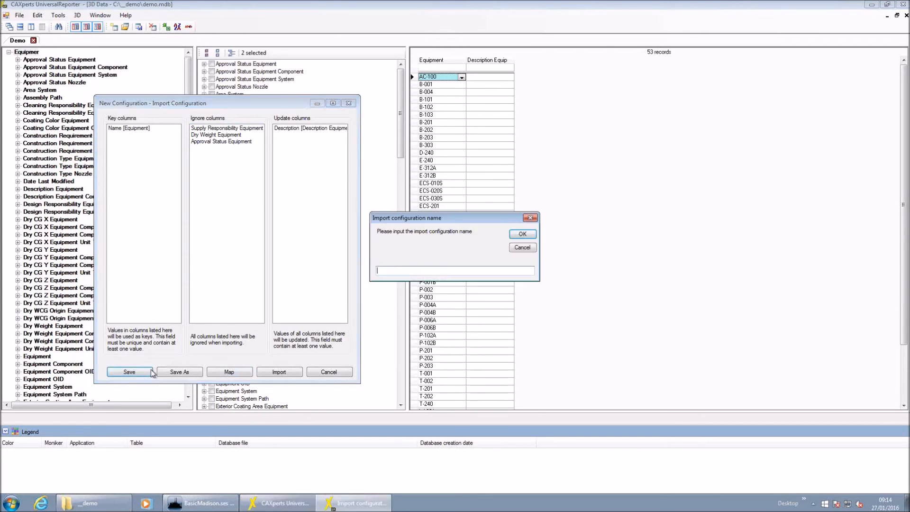
text(Description)
click(523, 235)
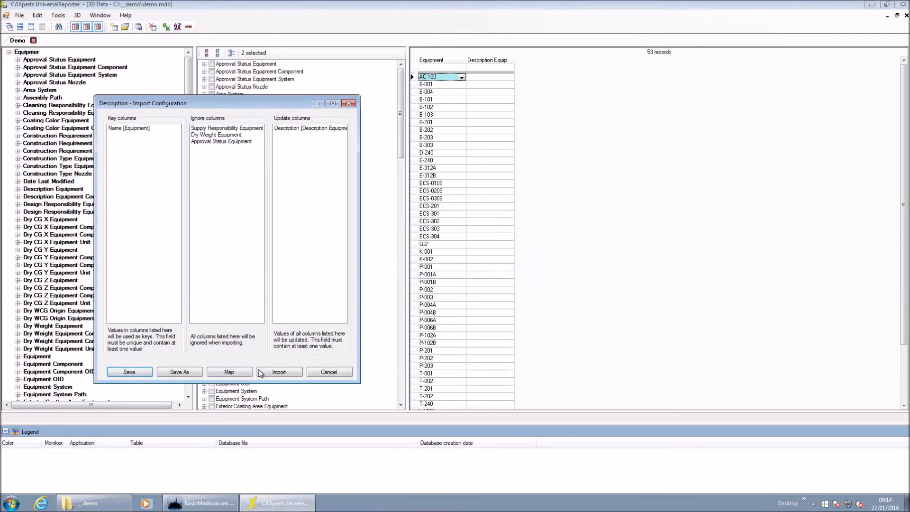
Step: Run the import with the new configuration and review the highlighted description changes in the equipment table
click(279, 372)
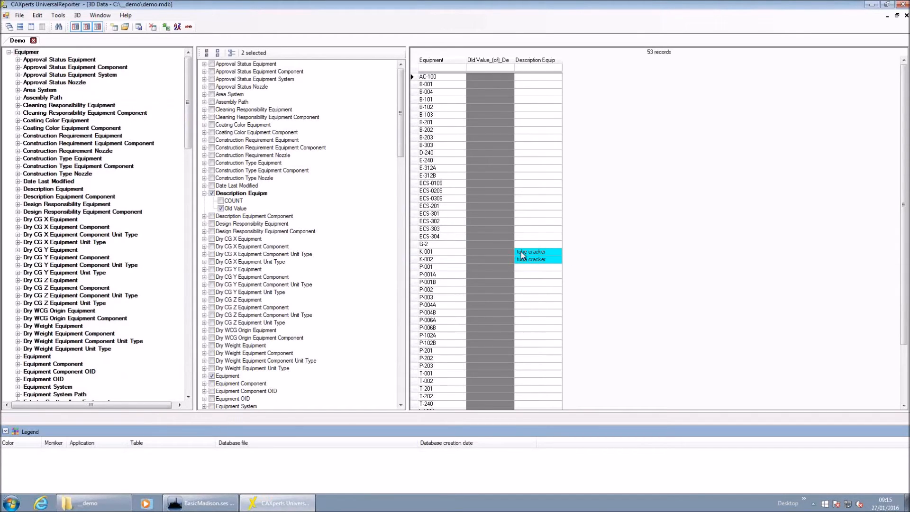
click(640, 252)
scroll(642, 256, down, 3)
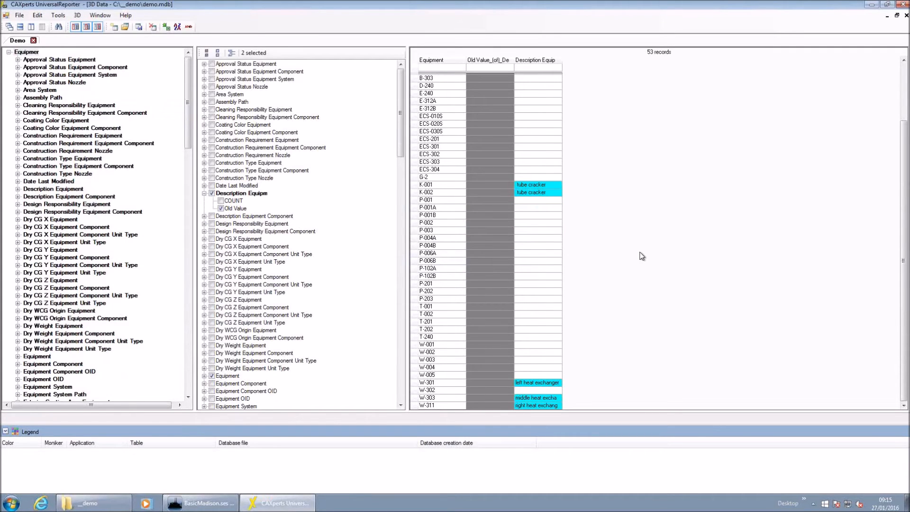
Step: Reset the imported description of K-001 and reset all remaining changes in the equipment table
right_click(524, 188)
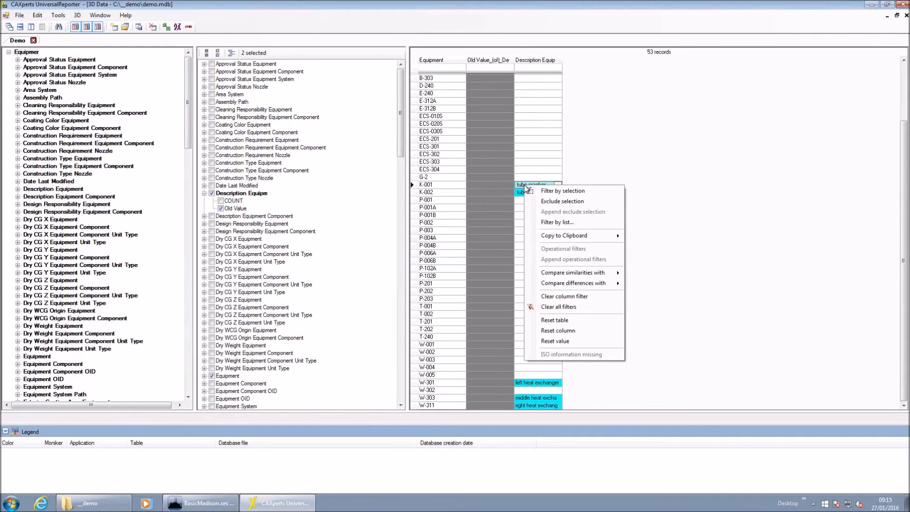
click(569, 342)
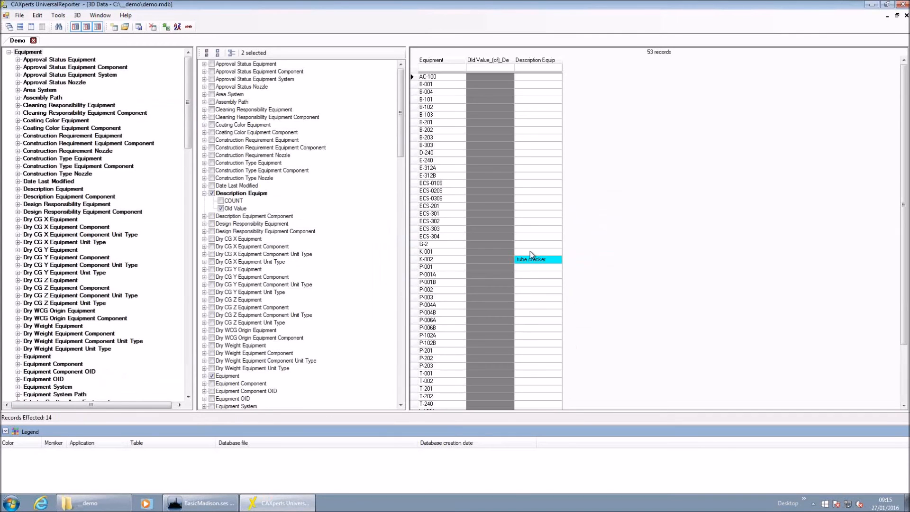
scroll(568, 256, down, 3)
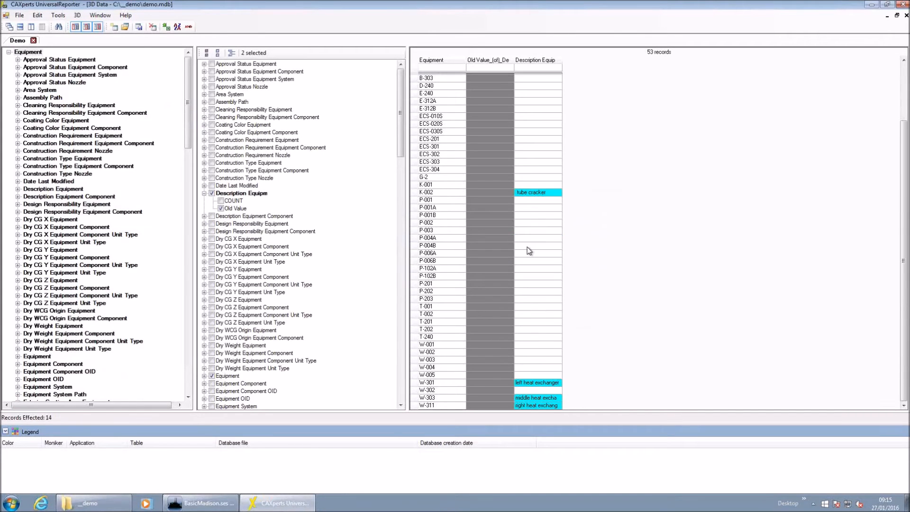
right_click(527, 246)
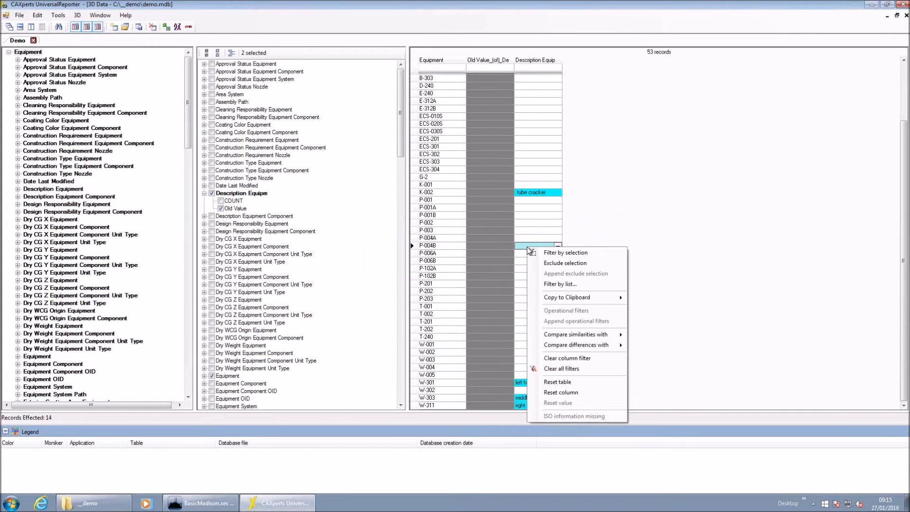
click(568, 382)
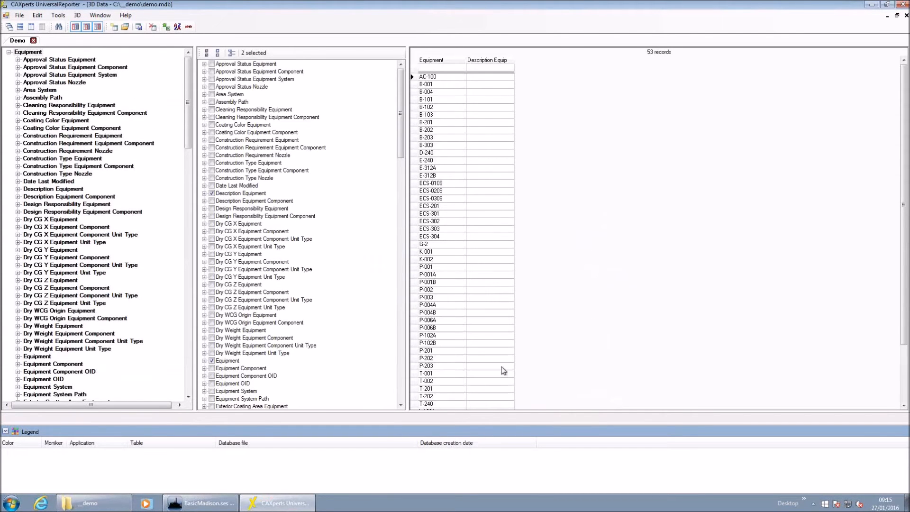
Step: Import Equipment List.xlsx again with the saved "Description" configuration and check the changed equipment descriptions
click(58, 15)
click(97, 160)
click(120, 76)
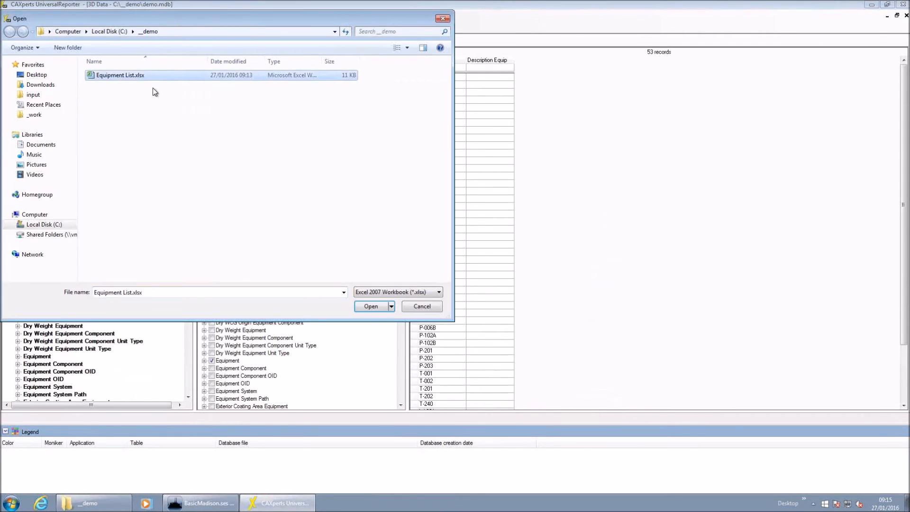
click(384, 307)
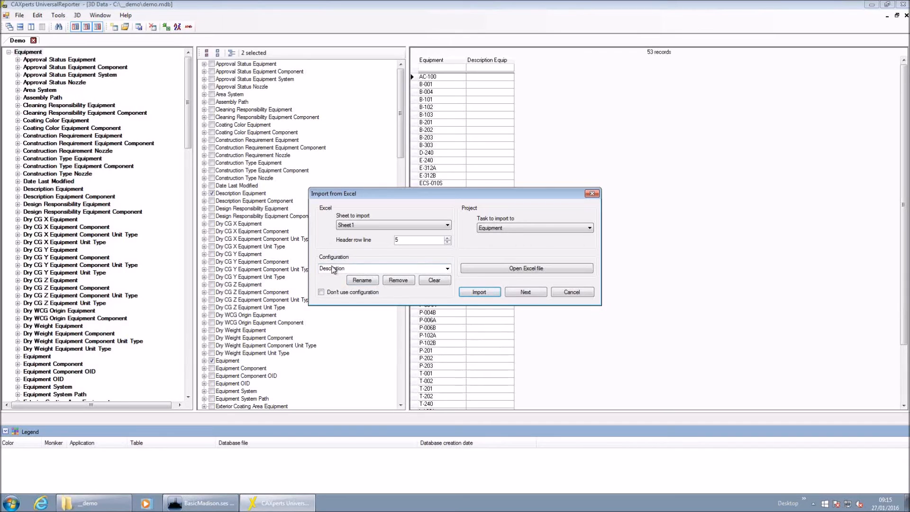
click(473, 292)
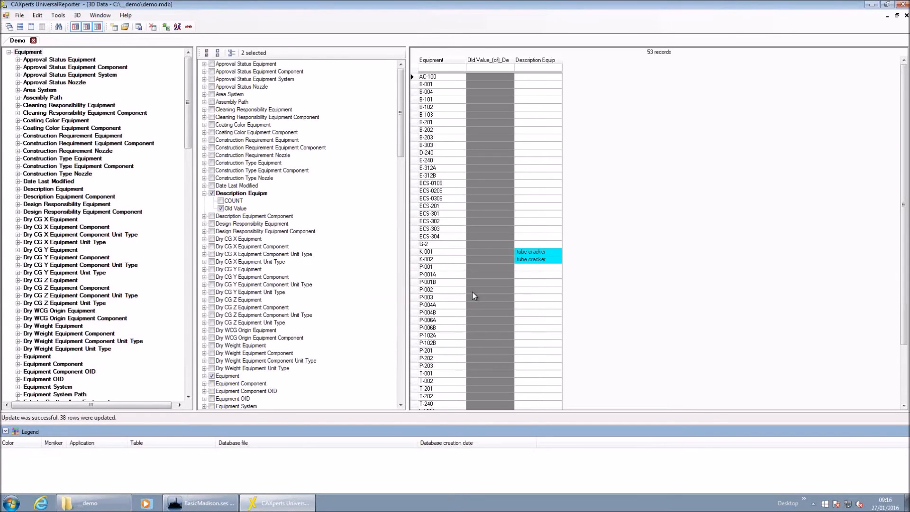
scroll(706, 263, down, 3)
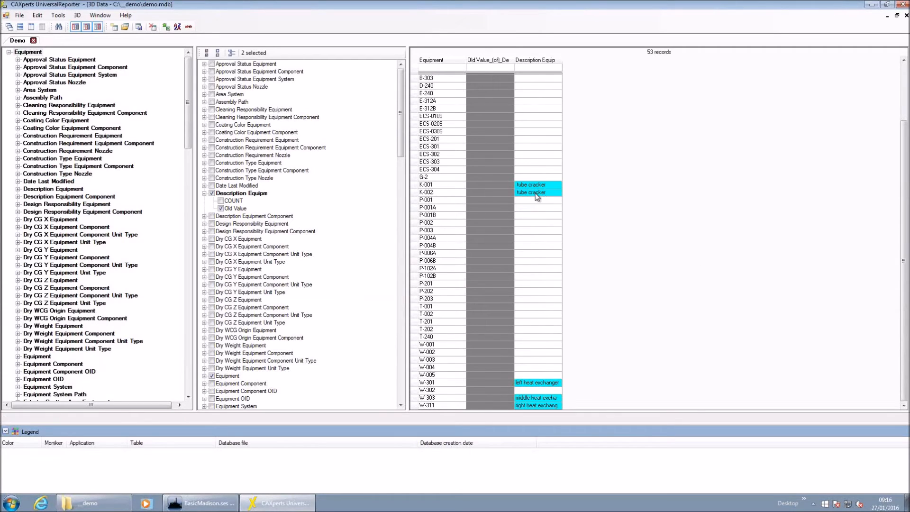
Step: Write the changed equipment descriptions back to SmartPlant 3D and acknowledge the update notice
click(83, 19)
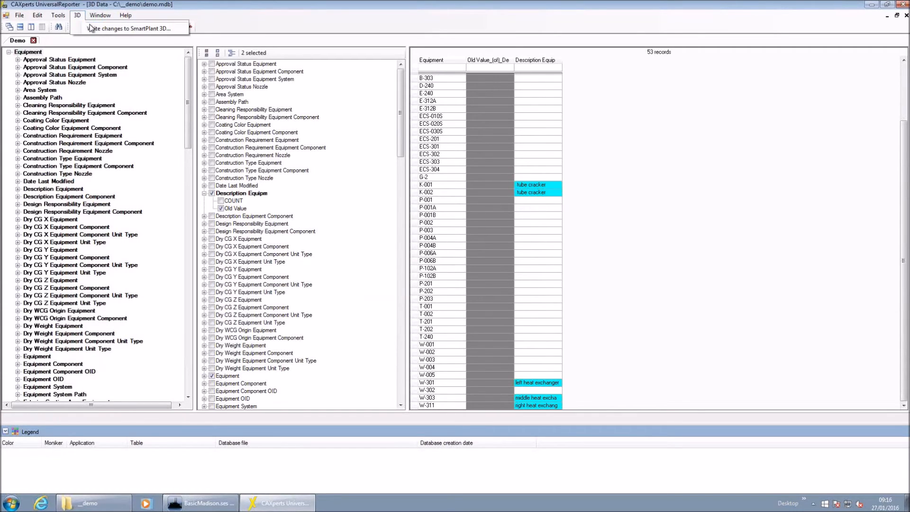
click(143, 29)
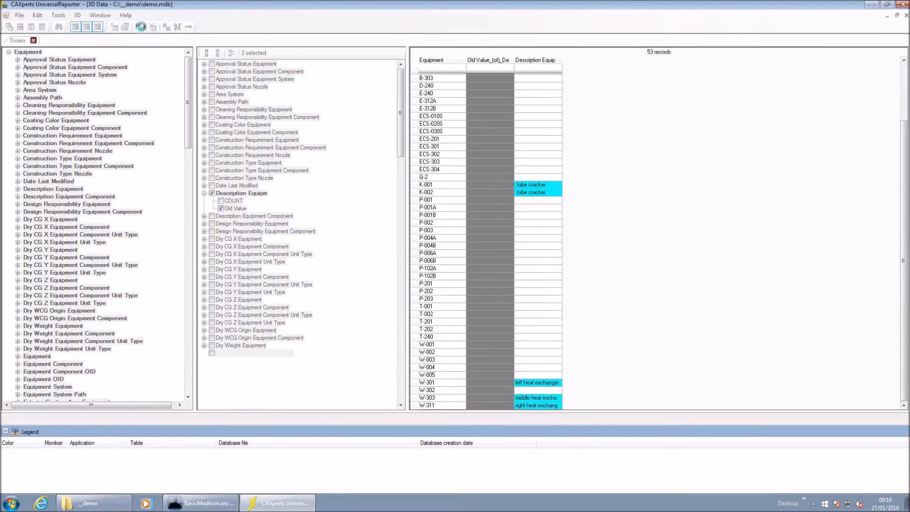
click(213, 181)
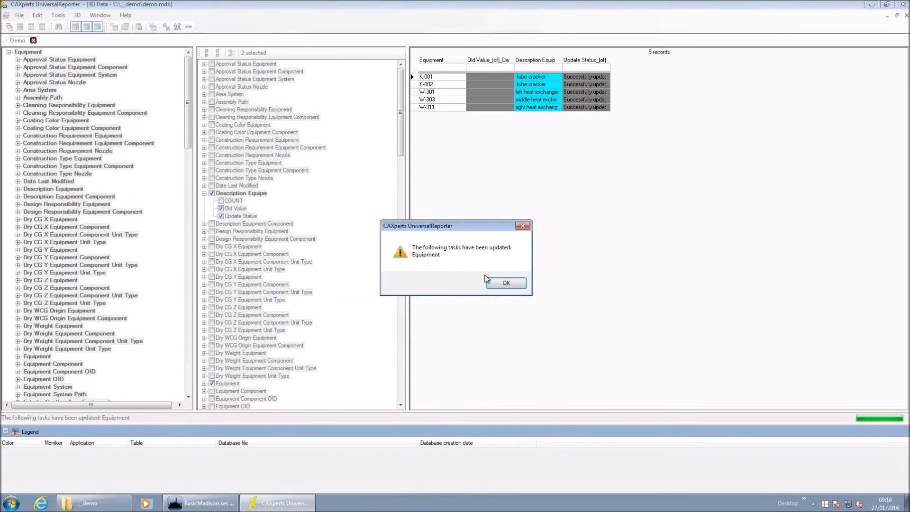
click(500, 283)
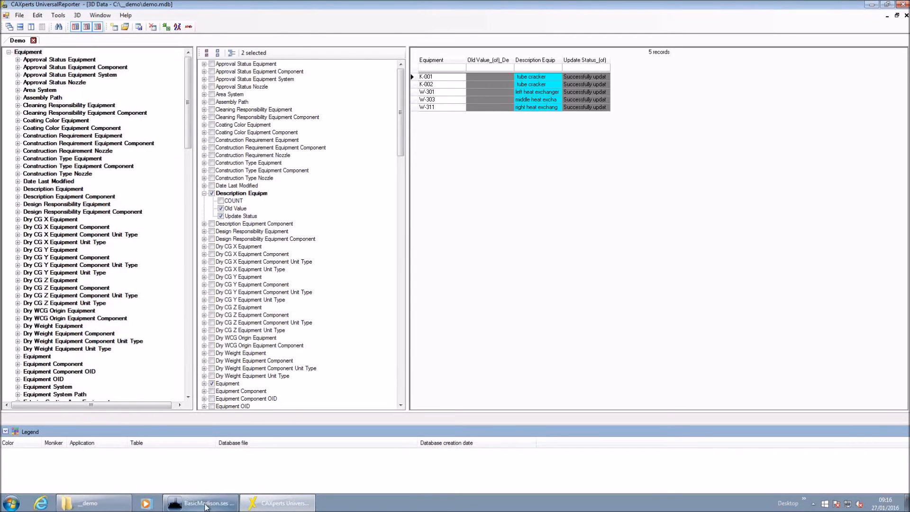
Step: Switch to the BasicMadison session in Smart 3D and refresh the workspace
mouse_move(206, 507)
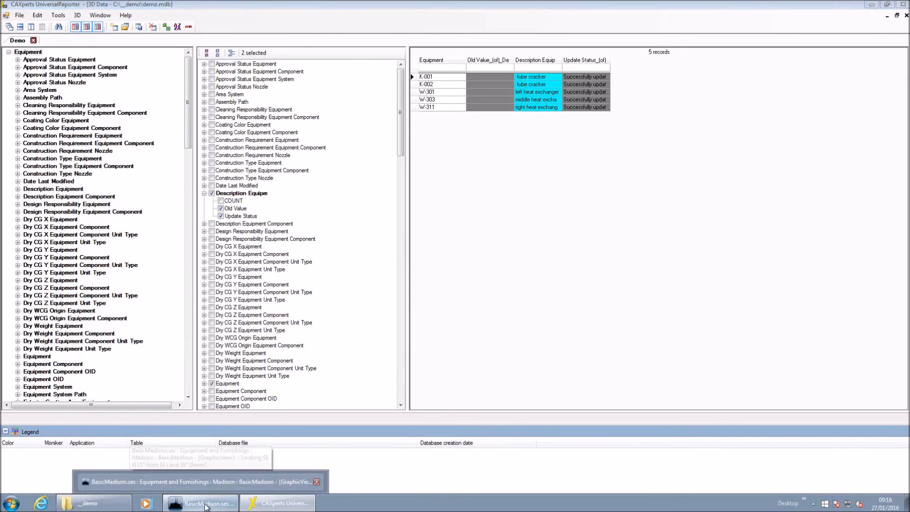
click(205, 507)
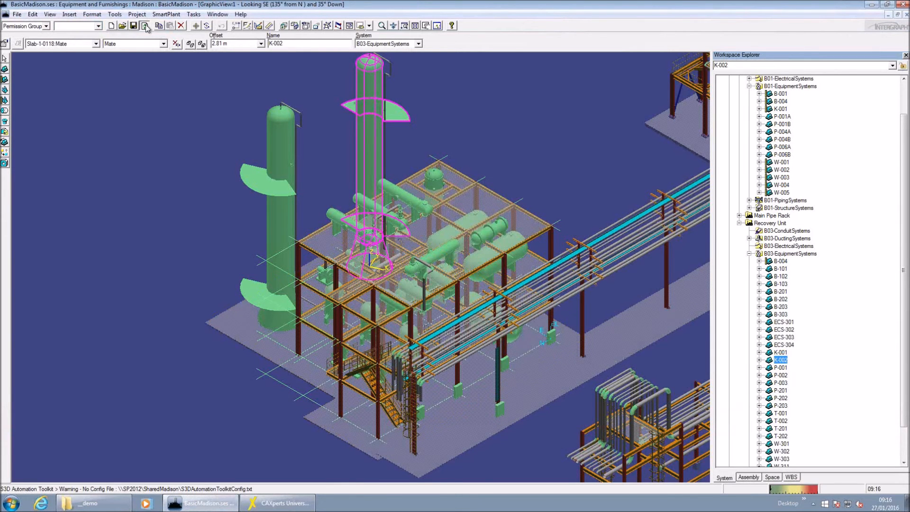
click(145, 25)
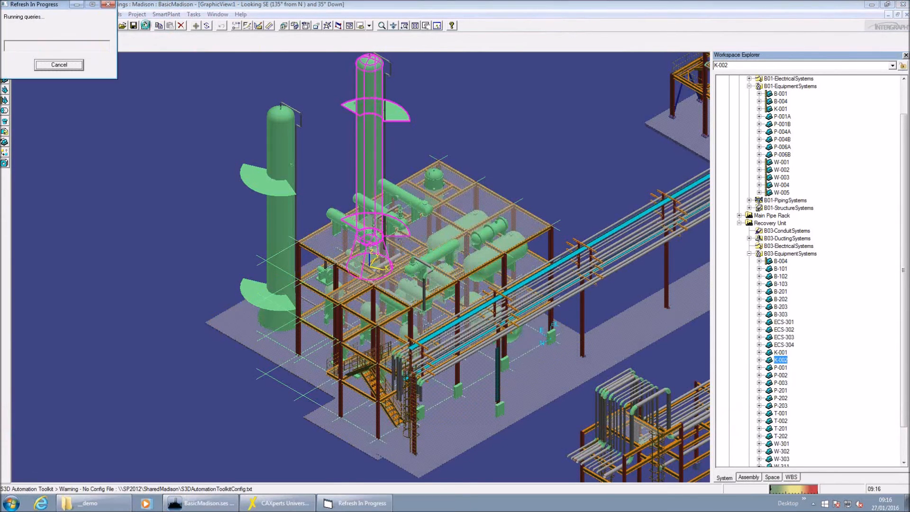
click(145, 26)
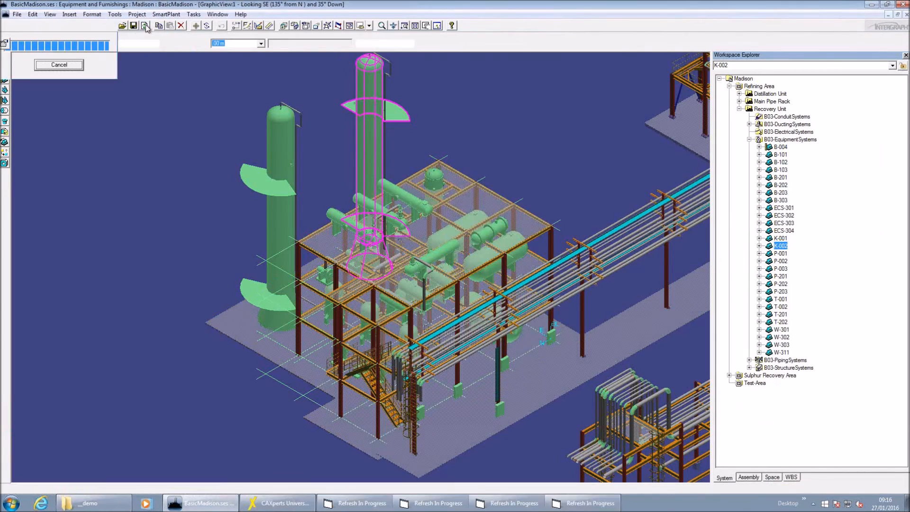
Step: Open the equipment properties of W-301 in the model and check the descriptions of W-301, W-303 and K-002
click(4, 58)
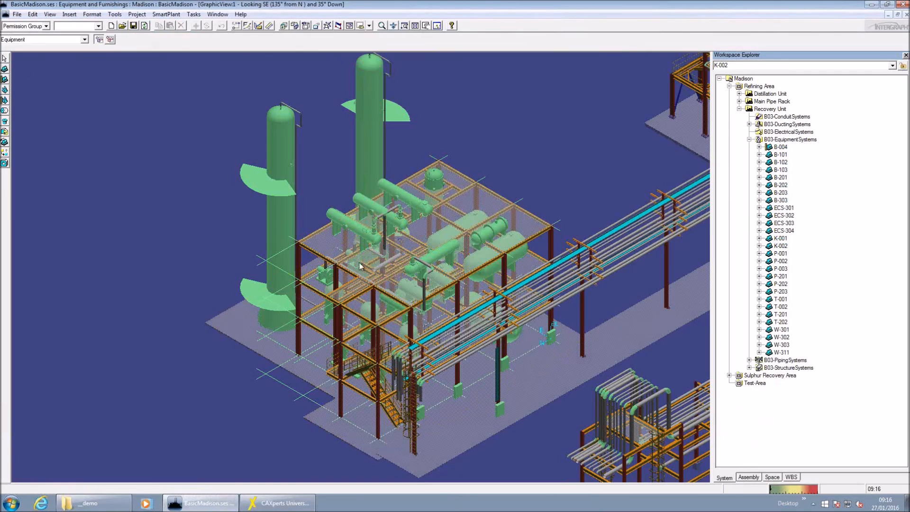
click(372, 239)
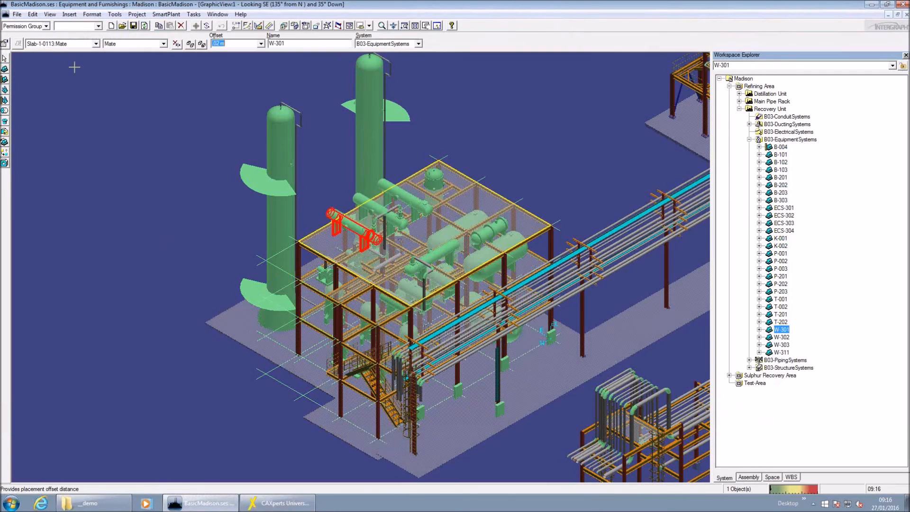
click(5, 44)
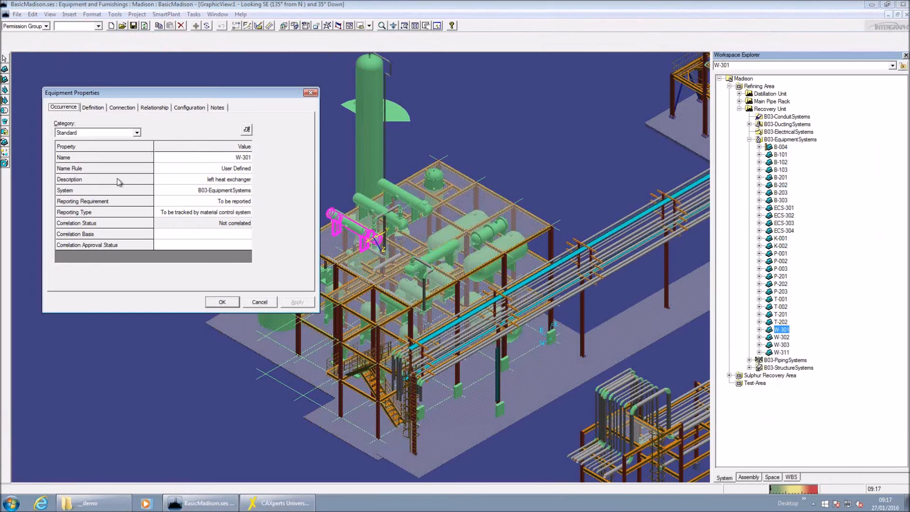
click(374, 222)
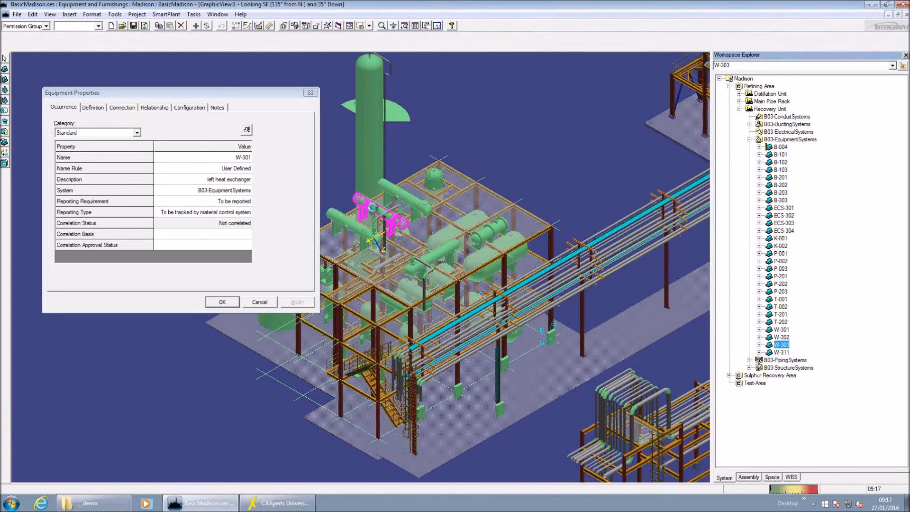
click(366, 111)
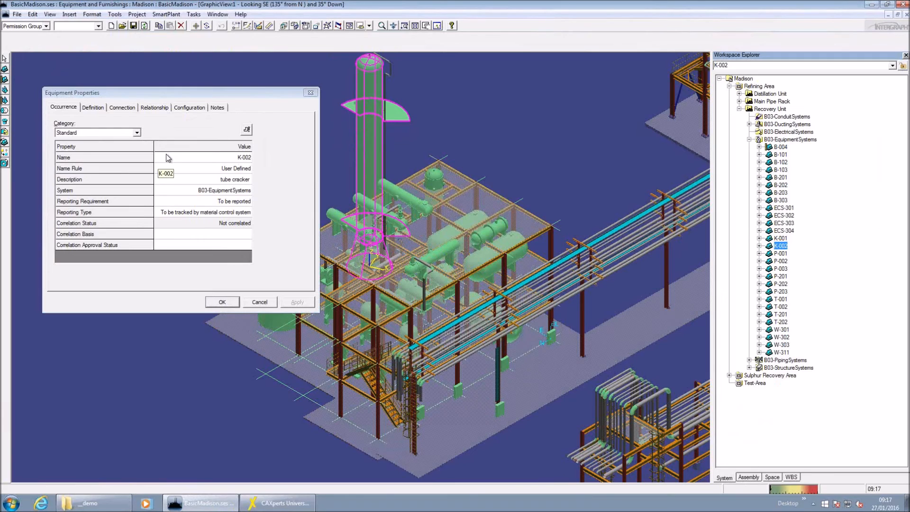
Step: Show the Weight and CG properties of K-002 and review its dry weight and center-of-gravity values
click(137, 133)
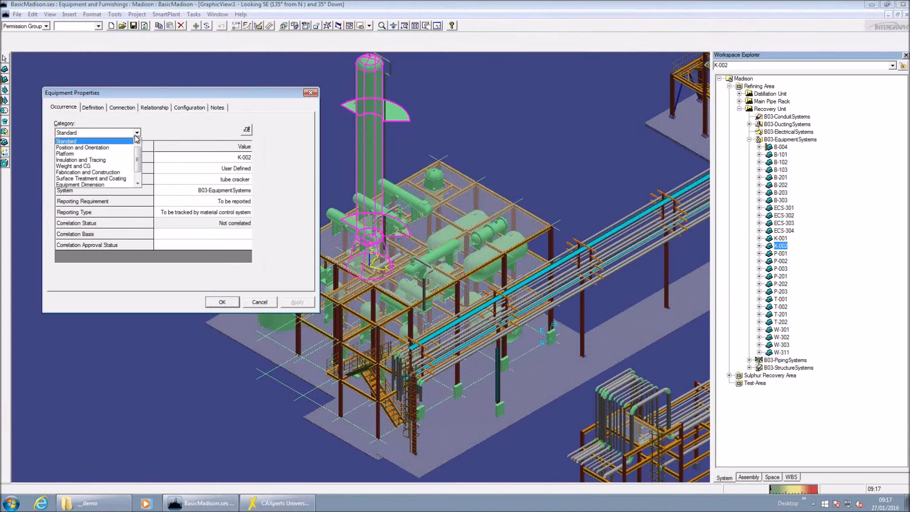
click(114, 167)
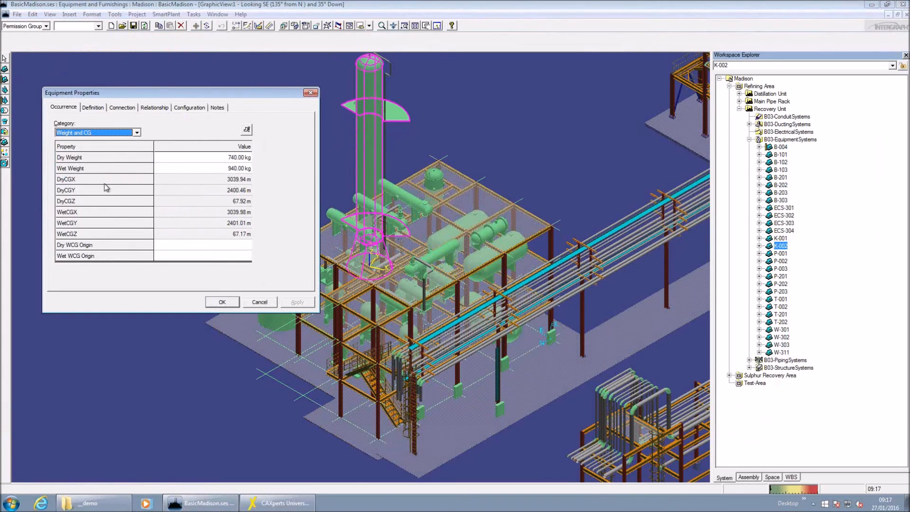
click(224, 192)
click(222, 203)
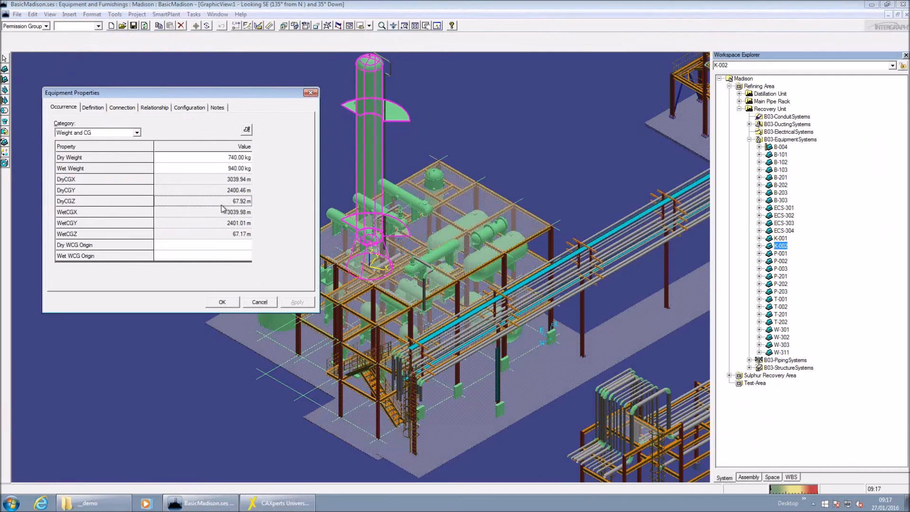
click(221, 214)
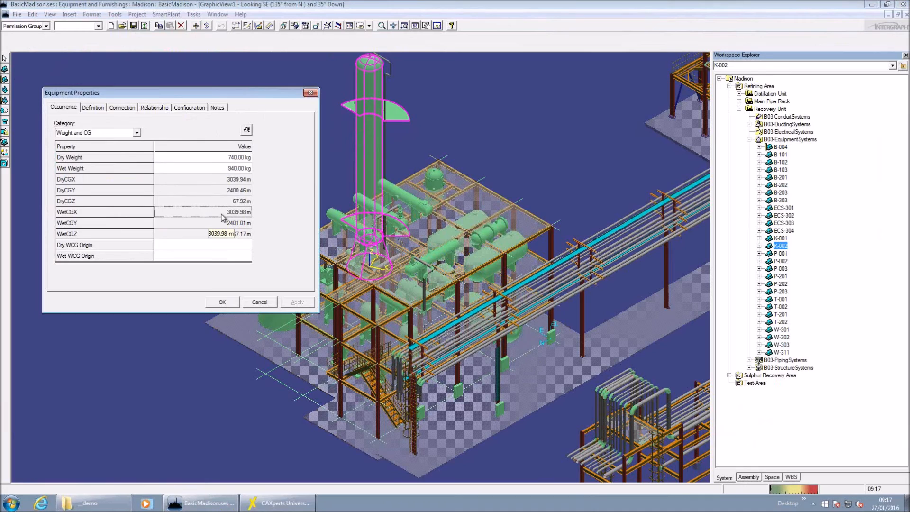
click(238, 159)
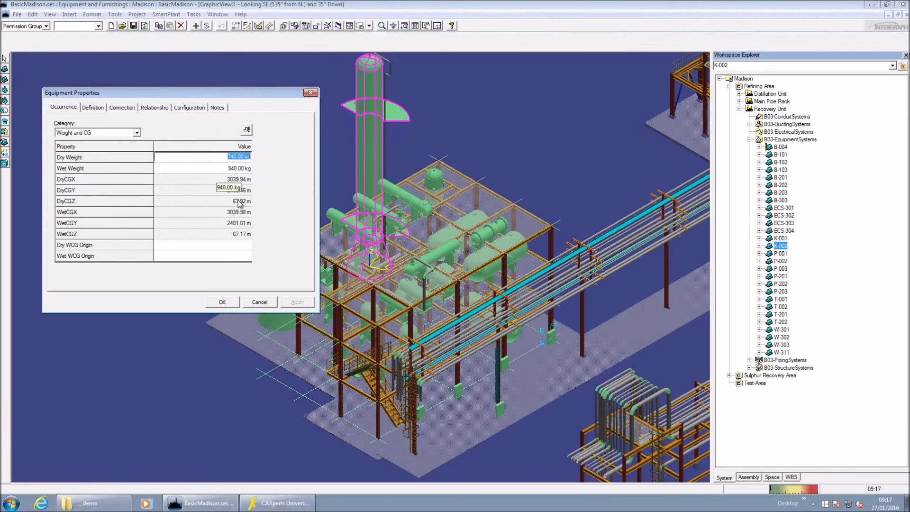
Step: Switch back to UniversalReporter and remove the Old Value and Update Status columns of Description Equipment from the table
click(294, 506)
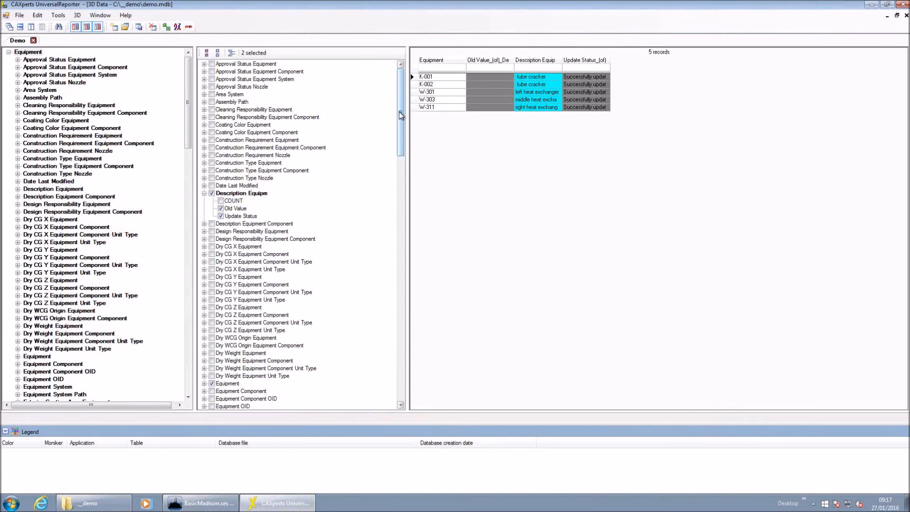
click(221, 209)
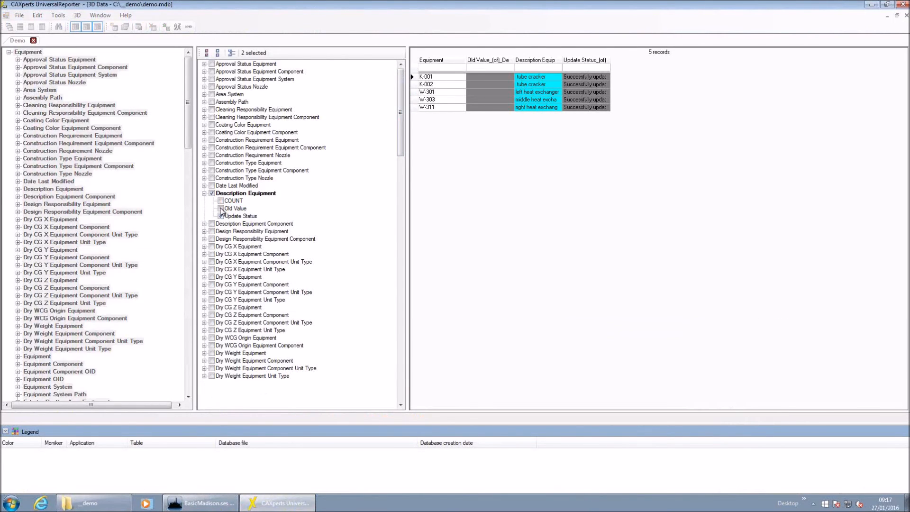
click(221, 216)
Step: Add the Dry CG X Equipment, Dry CG Y Equipment, Dry CG Z Equipment and Dry Weight Equipment columns to the equipment table
drag(402, 143, 401, 173)
click(212, 125)
click(211, 155)
click(211, 186)
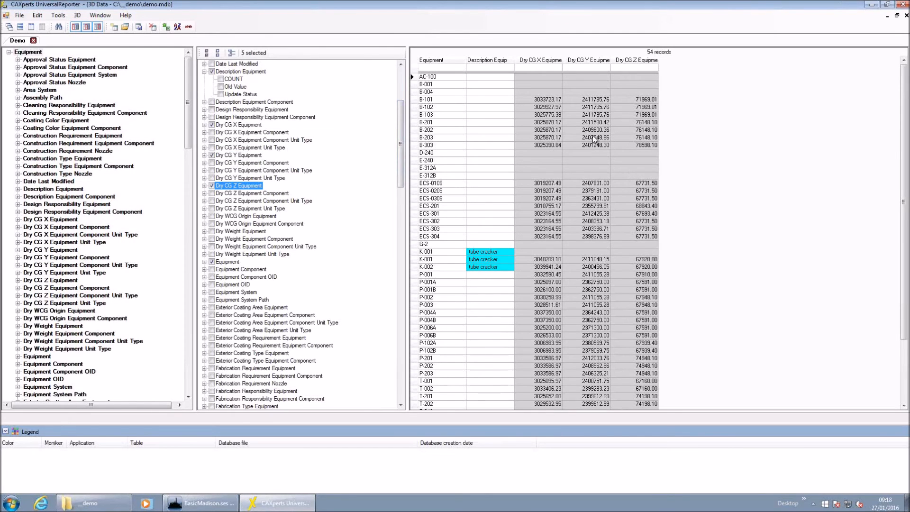
click(212, 231)
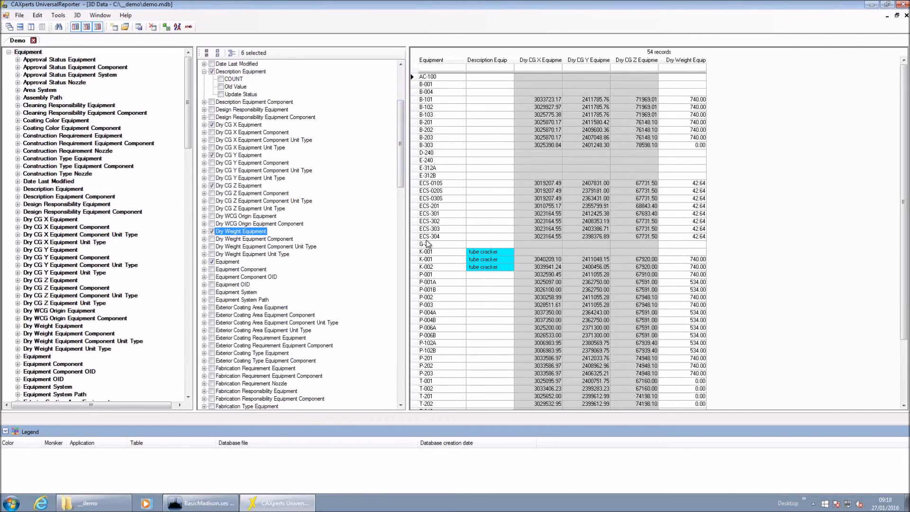